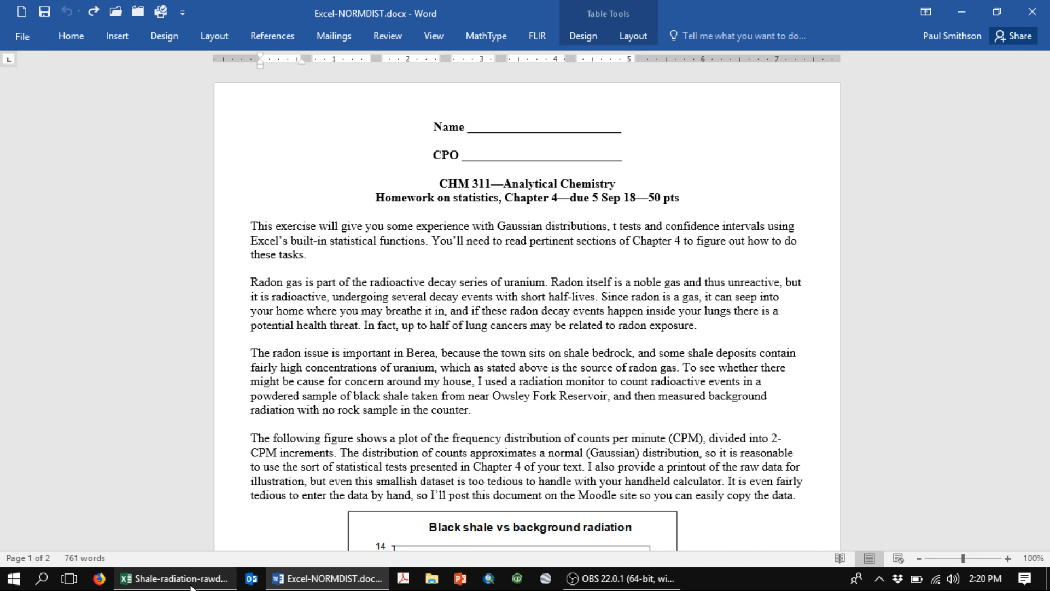
- Copy the whole of Table 1 with the radiation counts, including its header row, from the Word document
mouse_move(177, 580)
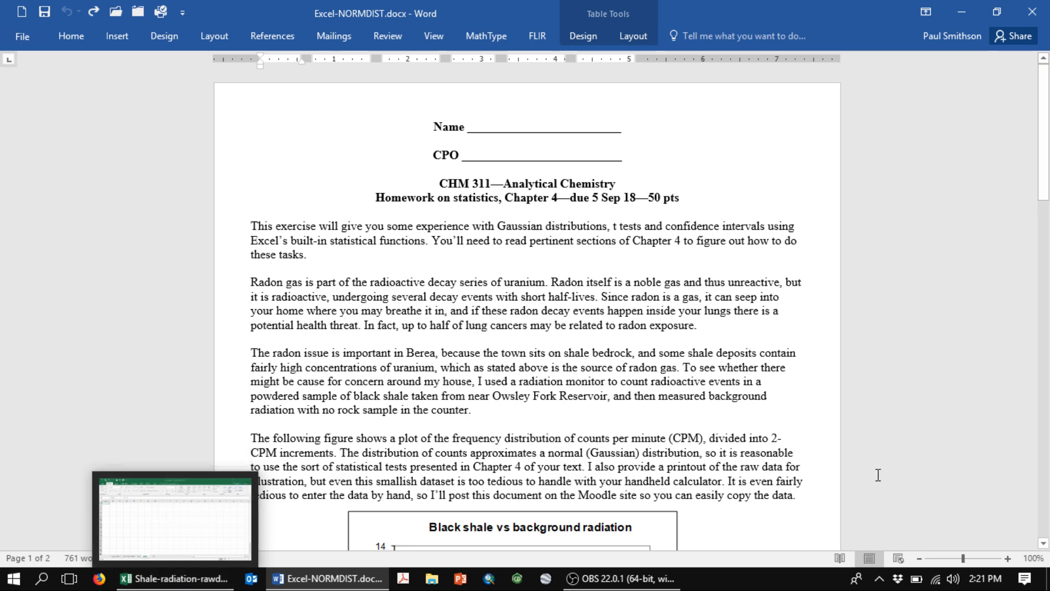
left_click_drag(1044, 180, 1025, 422)
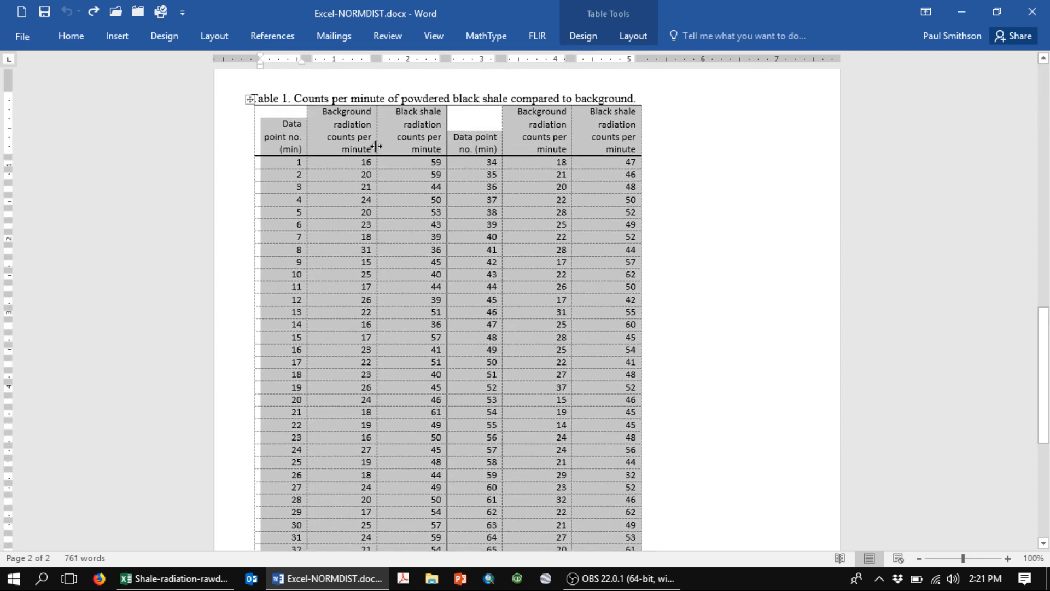
left_click(281, 118)
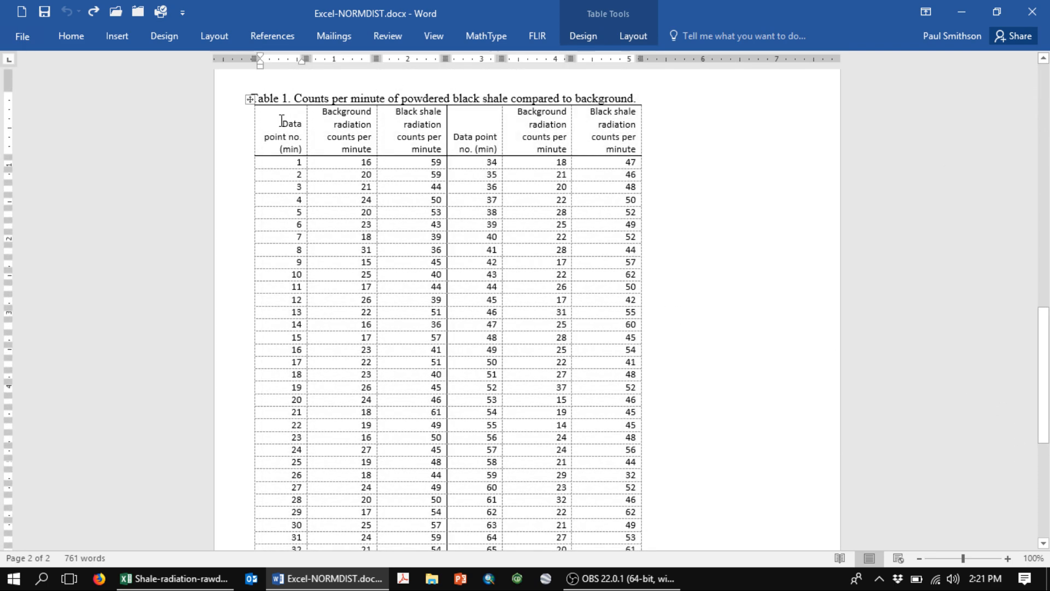
left_click_drag(281, 121, 641, 440)
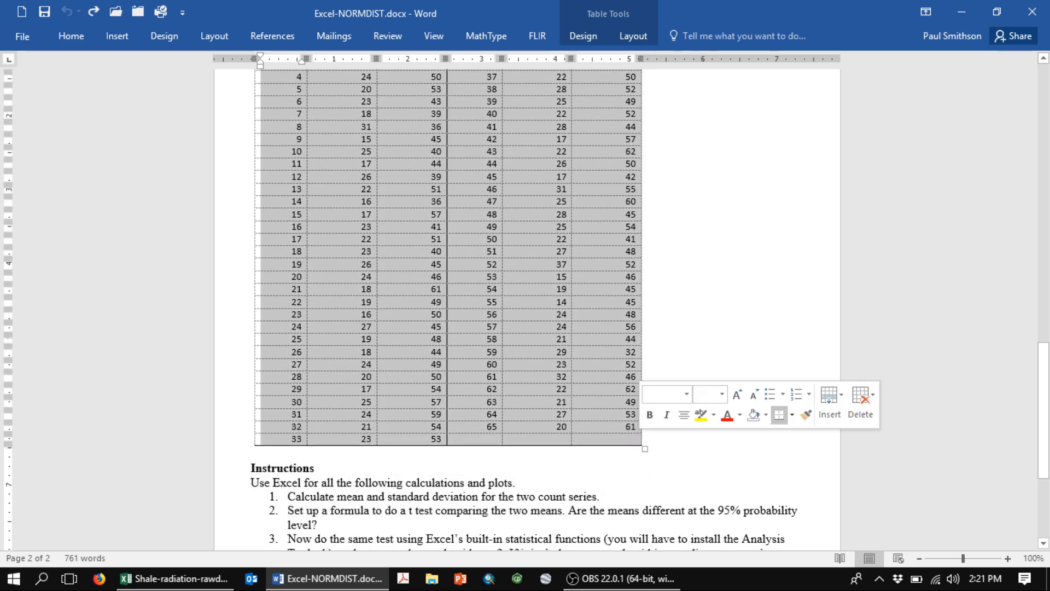
right_click(844, 572)
left_click(843, 573)
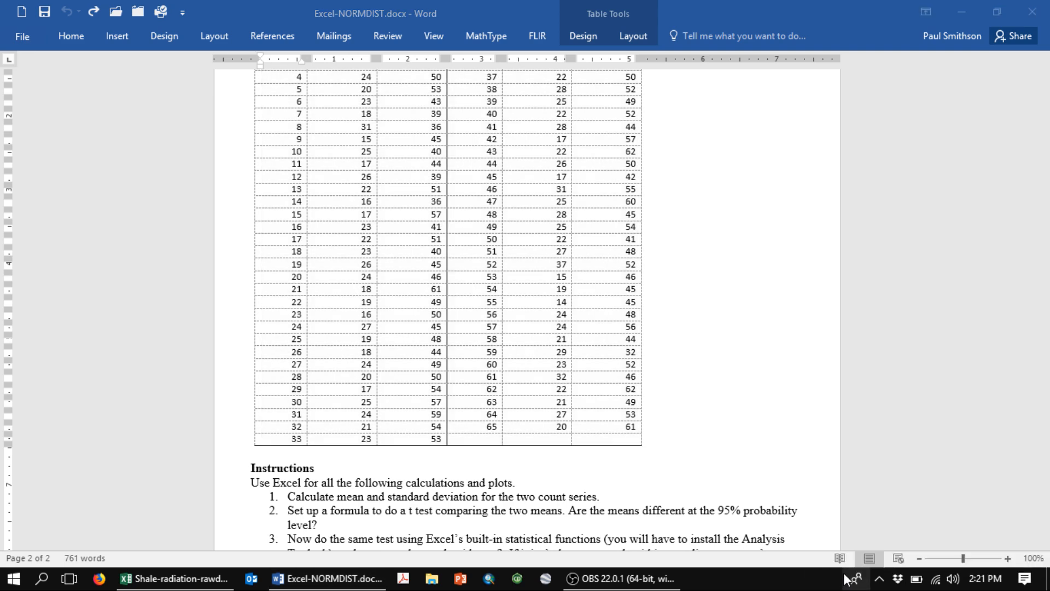
- Switch to the Shale-radiation-rawdata workbook in Excel and paste the copied table into Sheet1 starting at cell A1
key("alt+Tab")
key("alt+Tab")
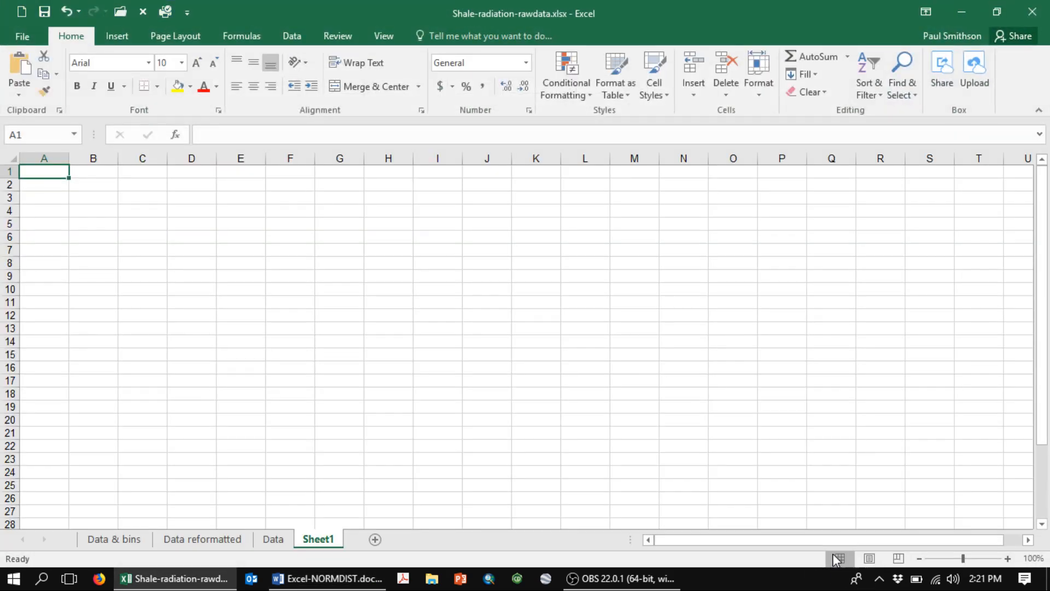
key("ctrl+v")
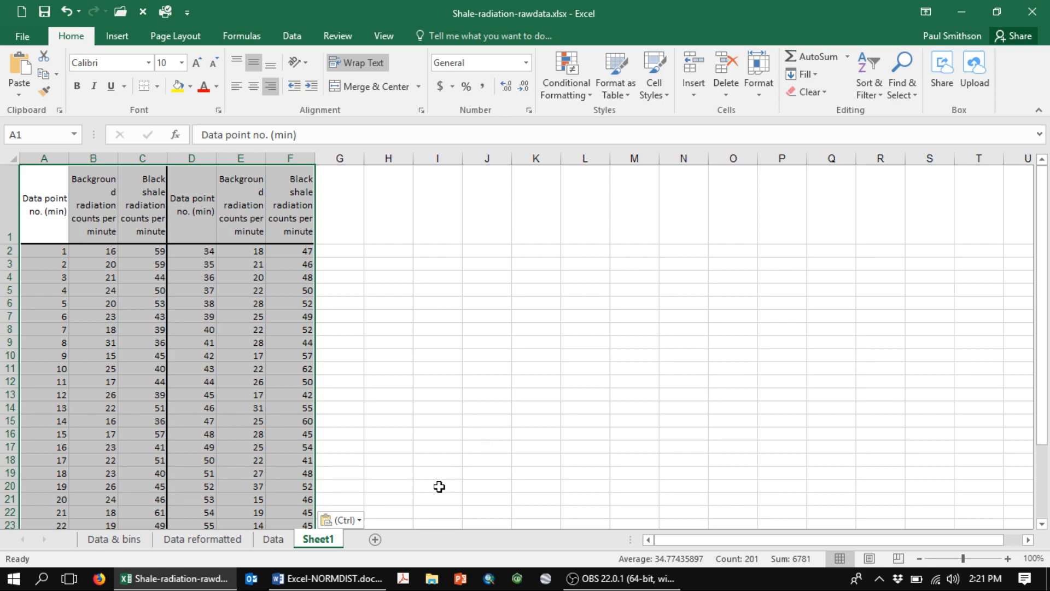
- Examine the Data point column on the Data reformatted sheet from its first to its last entry
left_click(208, 542)
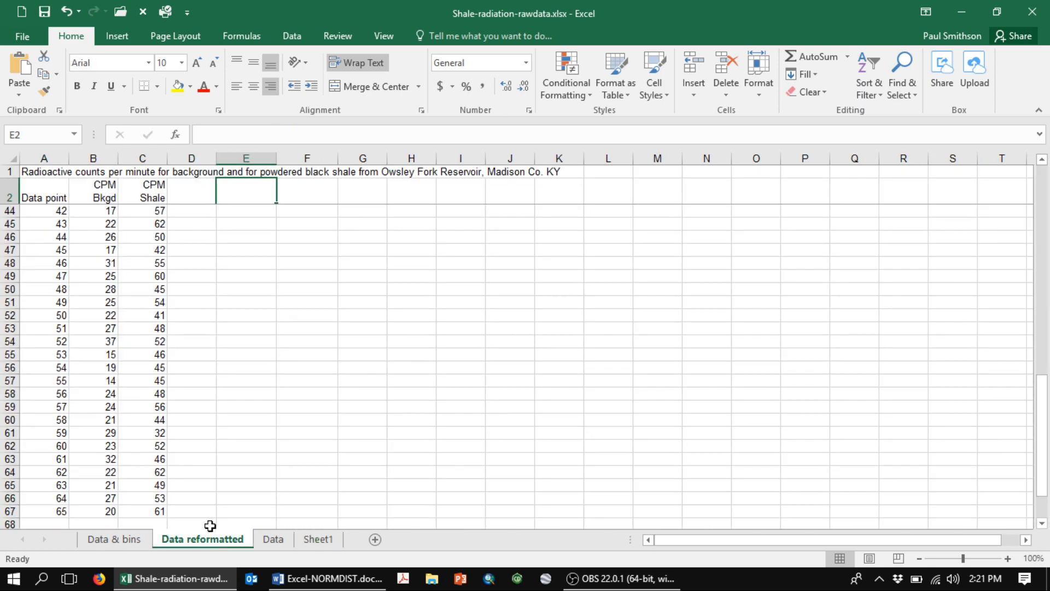
left_click(55, 190)
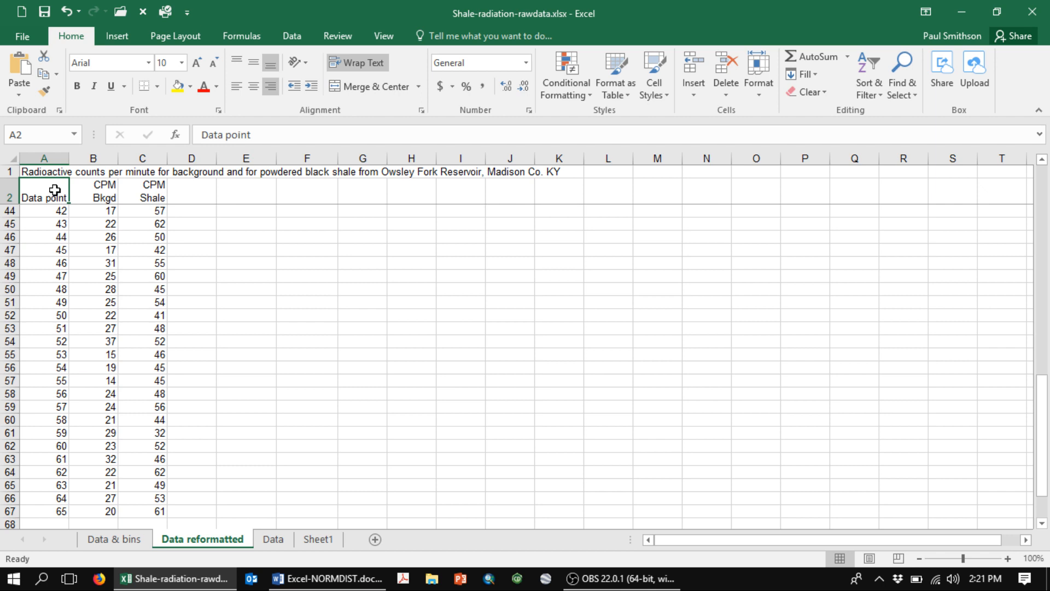
key("Up")
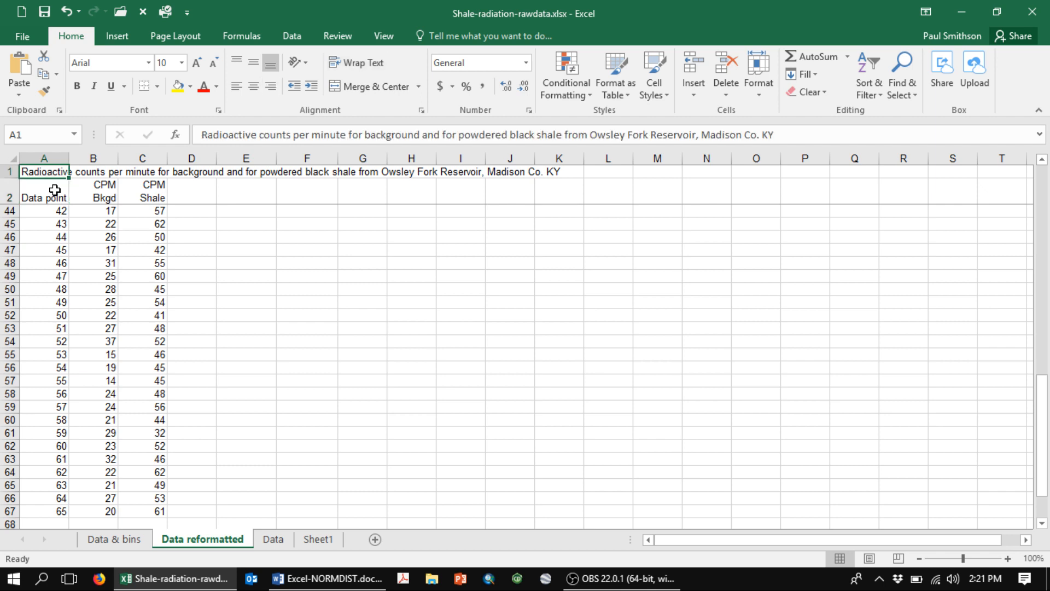
key("Down")
key("Down")
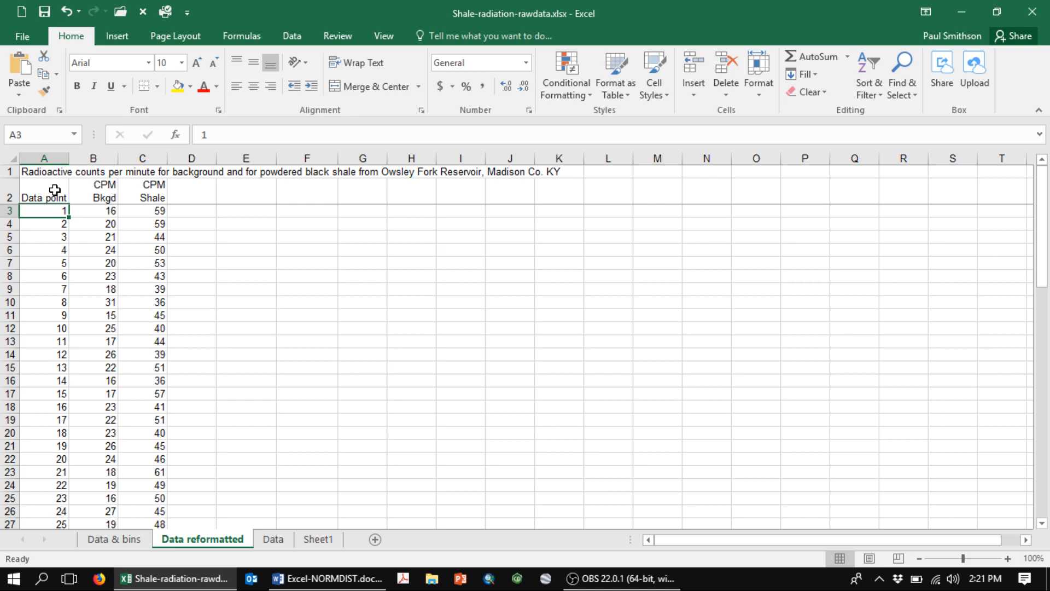
key("ctrl+Down")
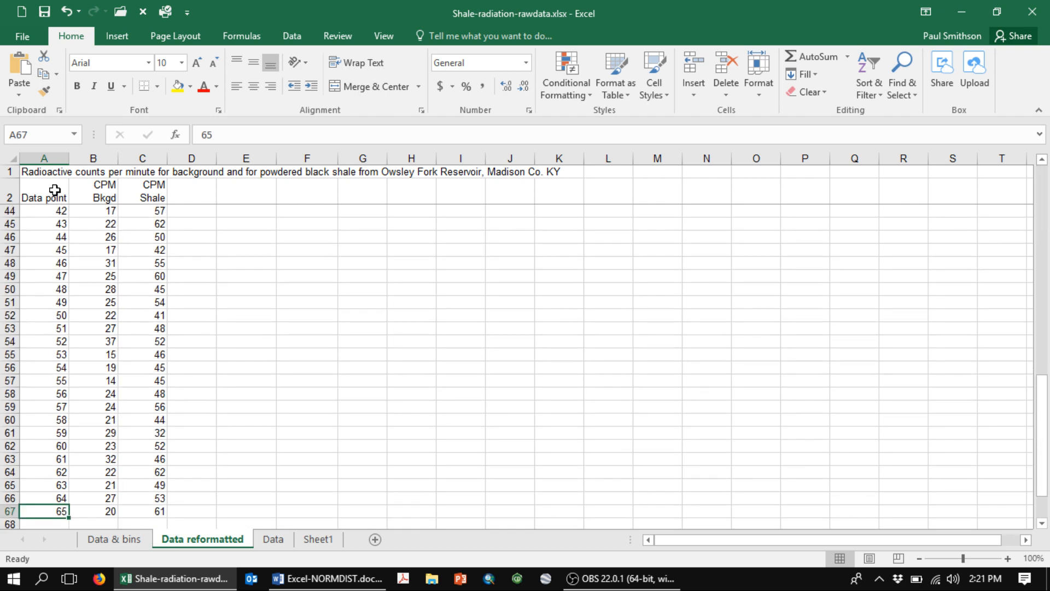
key("ctrl+Up")
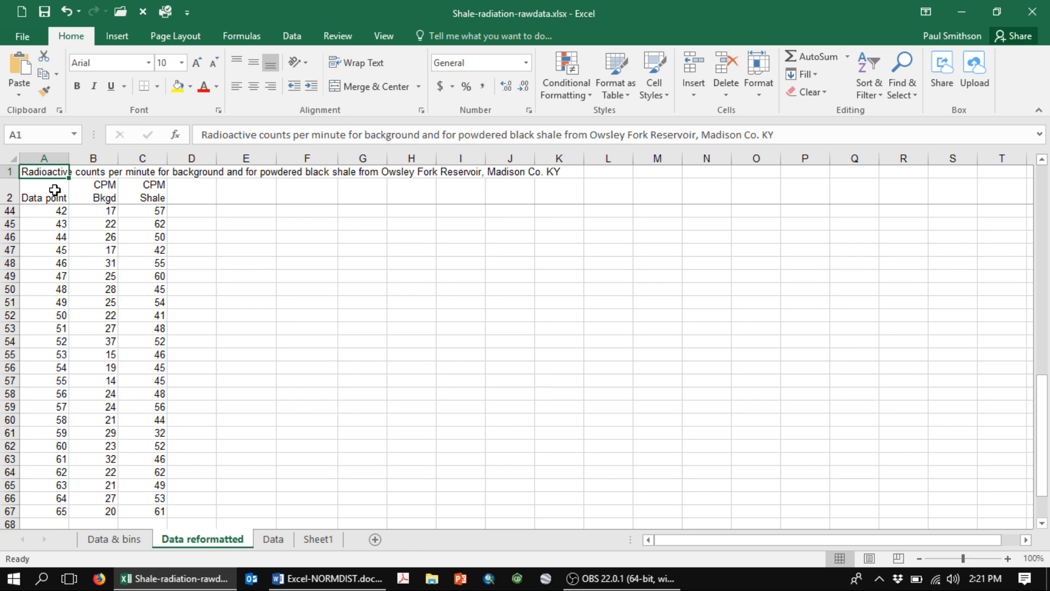
key("Down")
key("Down")
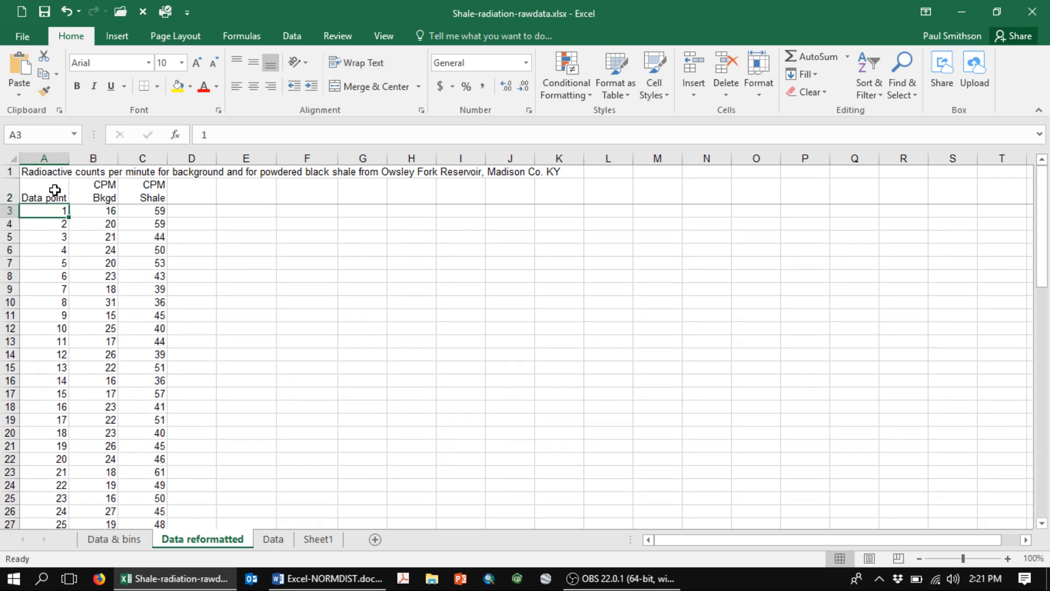
- Review the CPM Bkgd and CPM Shale columns and their headers on the Data reformatted sheet
key("Right")
key("Up")
key("Up")
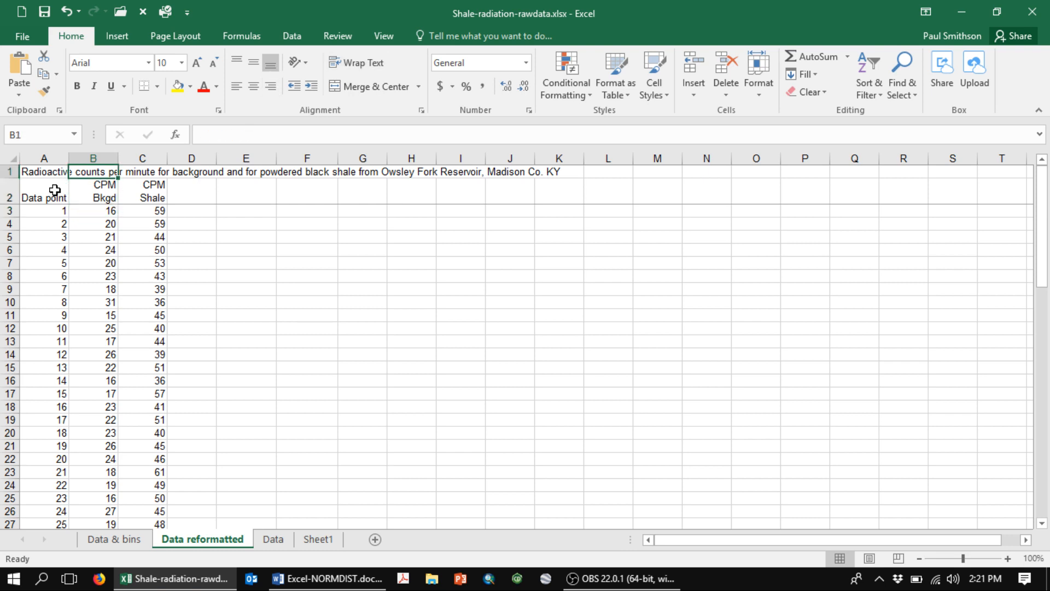
key("Down")
key("Down")
key("Right")
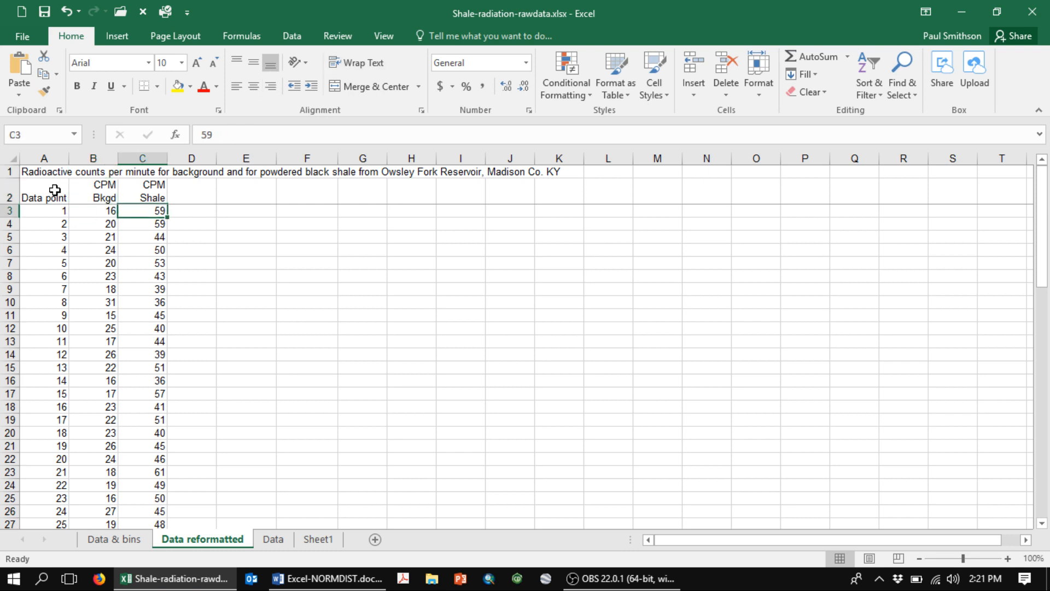
key("Up")
key("Down")
key("Right")
key("Right")
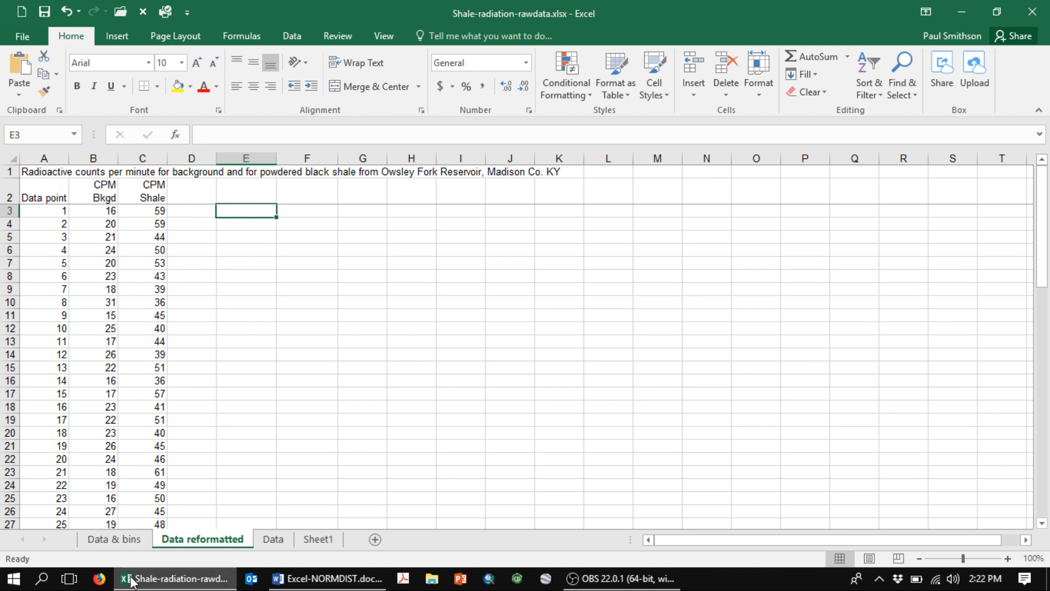
- Examine the Categories bkgd bin values from first to last on the Data & bins sheet
left_click(121, 540)
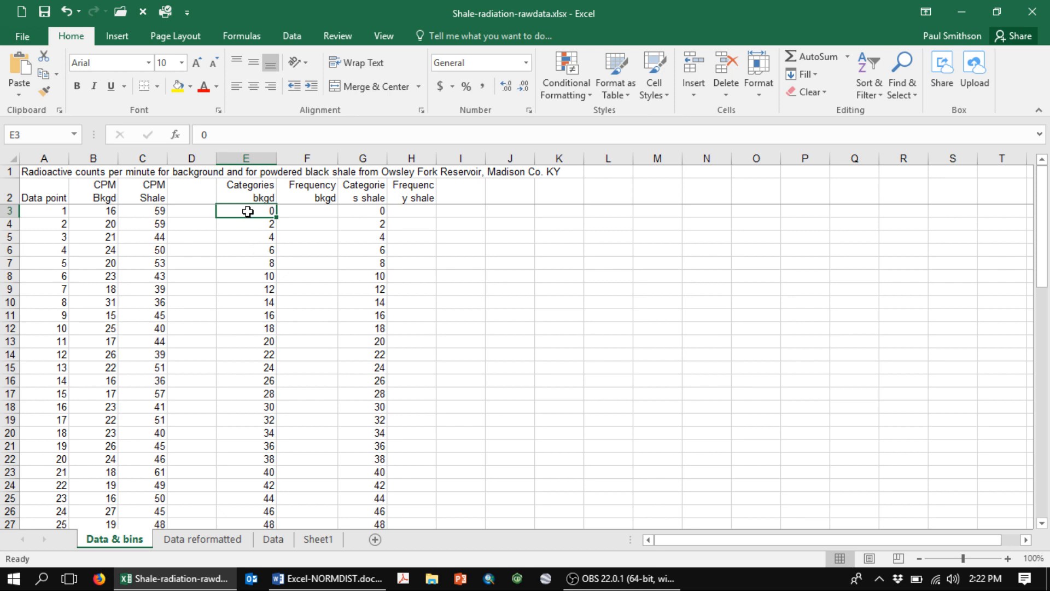
key("ctrl+Down")
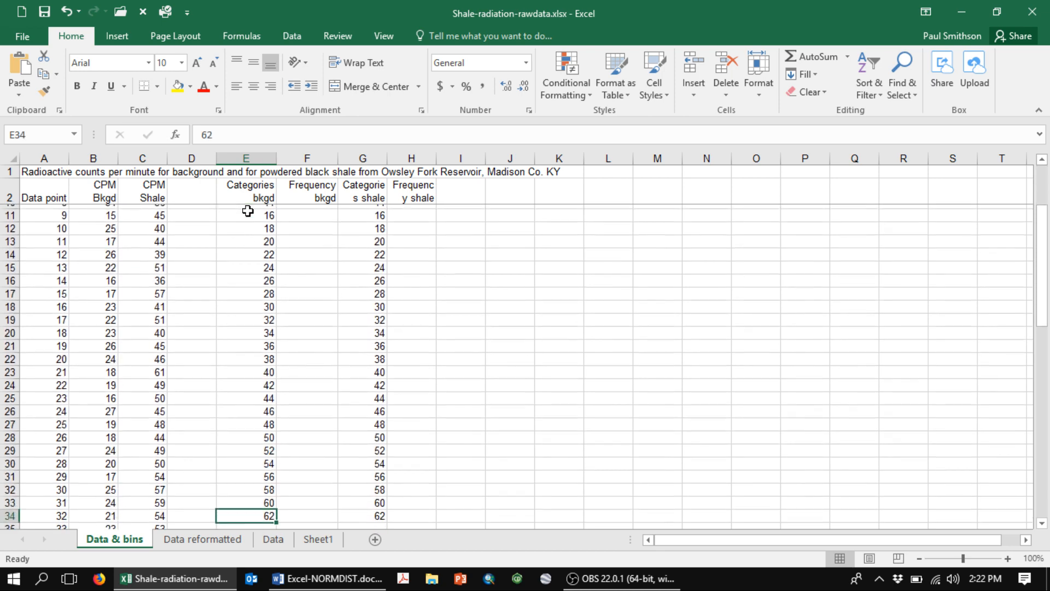
key("ctrl+Up")
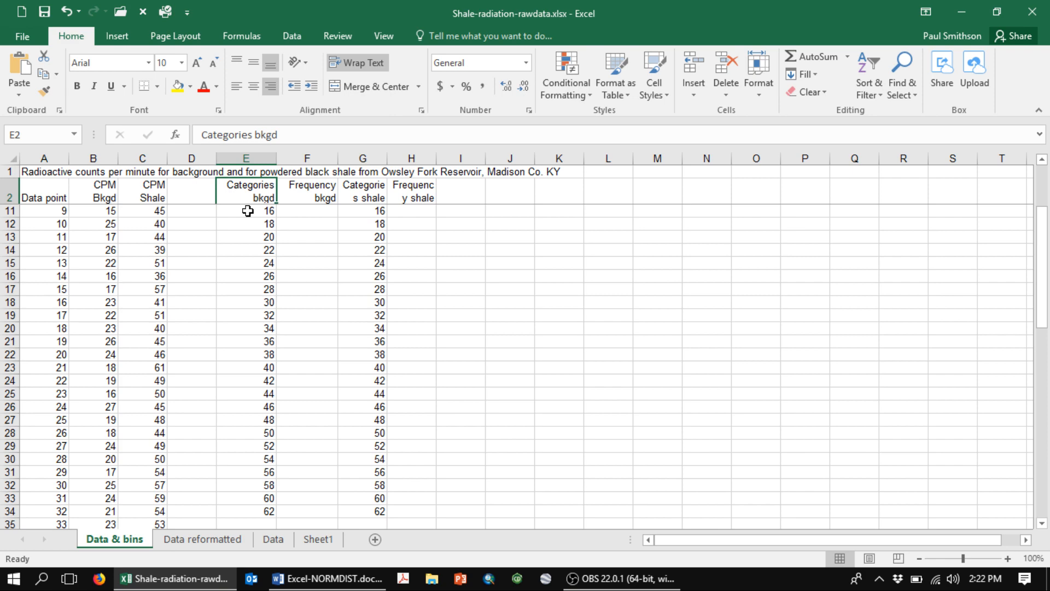
key("Down")
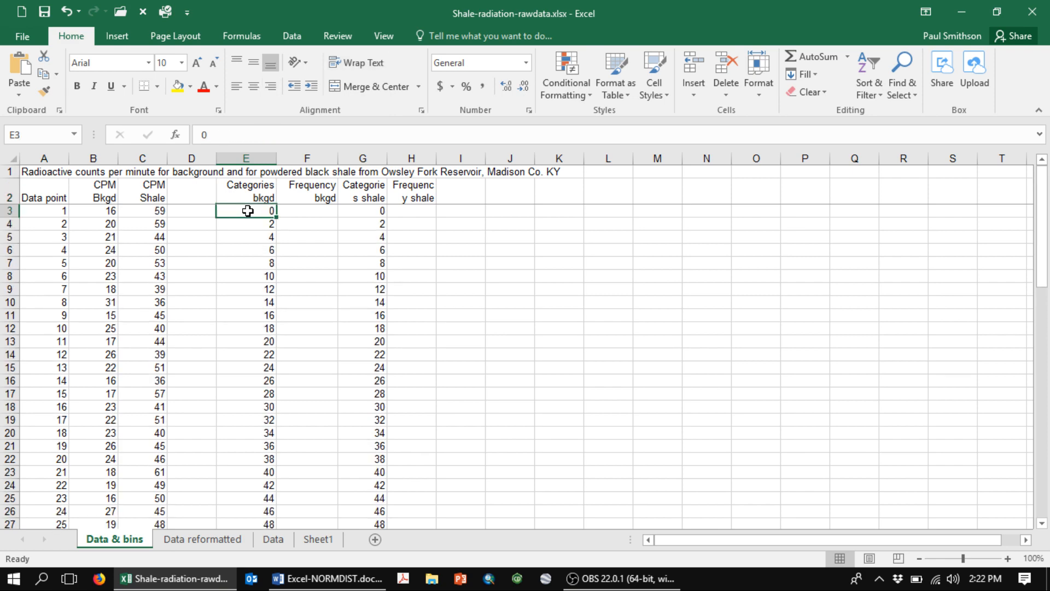
key("Right")
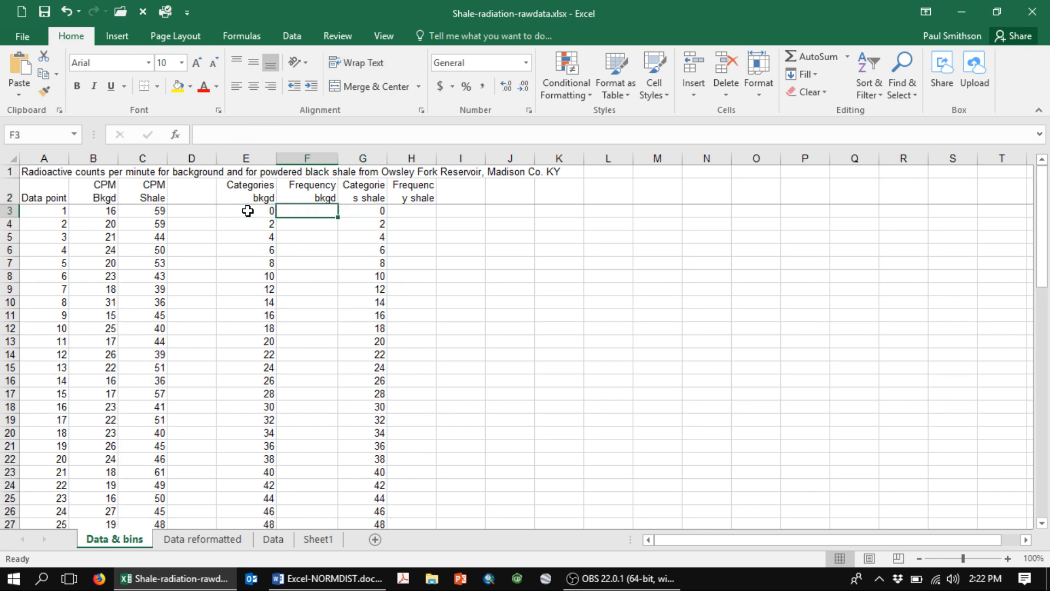
key("Left")
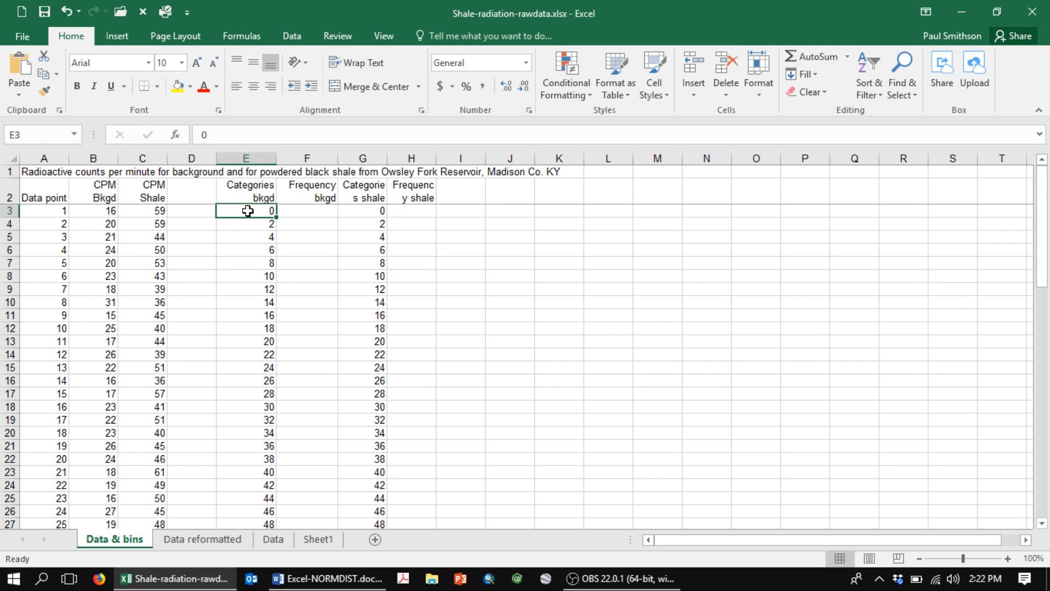
- Select F3:F35 in the Frequency bkgd column as the output range, ending one row below the last bin
key("Right")
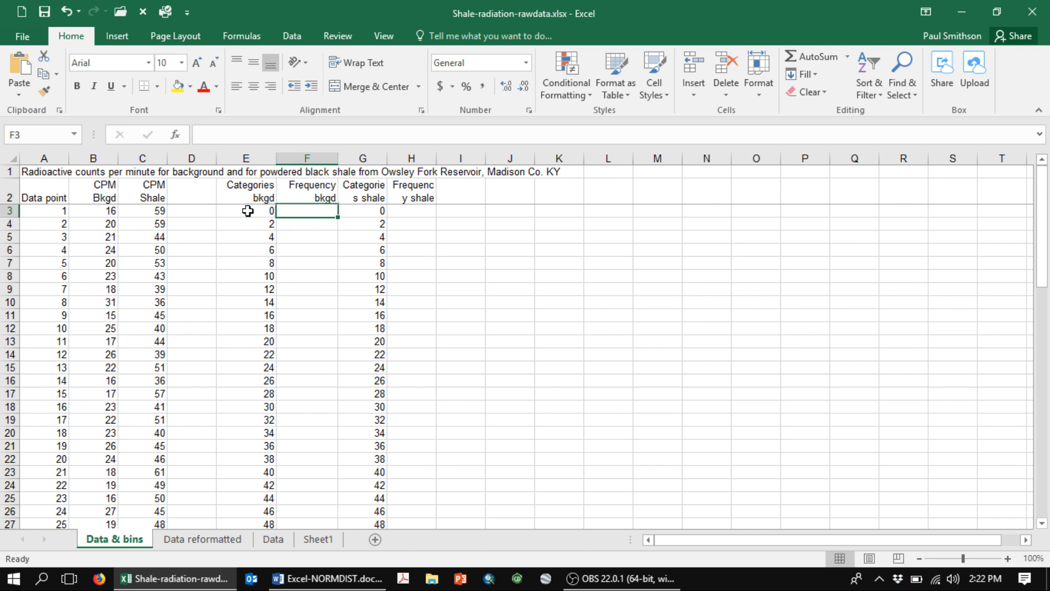
key("shift+Down")
key("shift+Down")
key("shift+Down")
key("shift+Down")
key("shift+Down")
key("shift+Down")
key("shift+Down")
key("shift+Down")
key("shift+Down")
key("shift+Down")
key("shift+Down")
key("shift+Down")
key("shift+Down")
key("shift+Down")
key("shift+Down")
key("shift+Down")
key("shift+Down")
key("shift+Down")
key("shift+Down")
key("shift+Down")
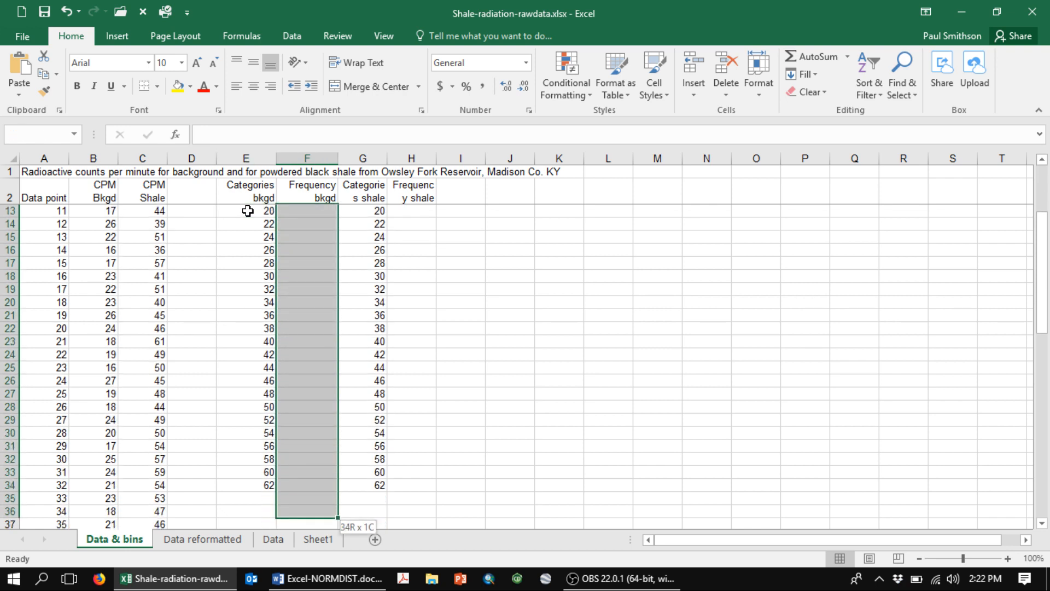
key("shift+Up")
key("shift+Up")
key("shift+Down")
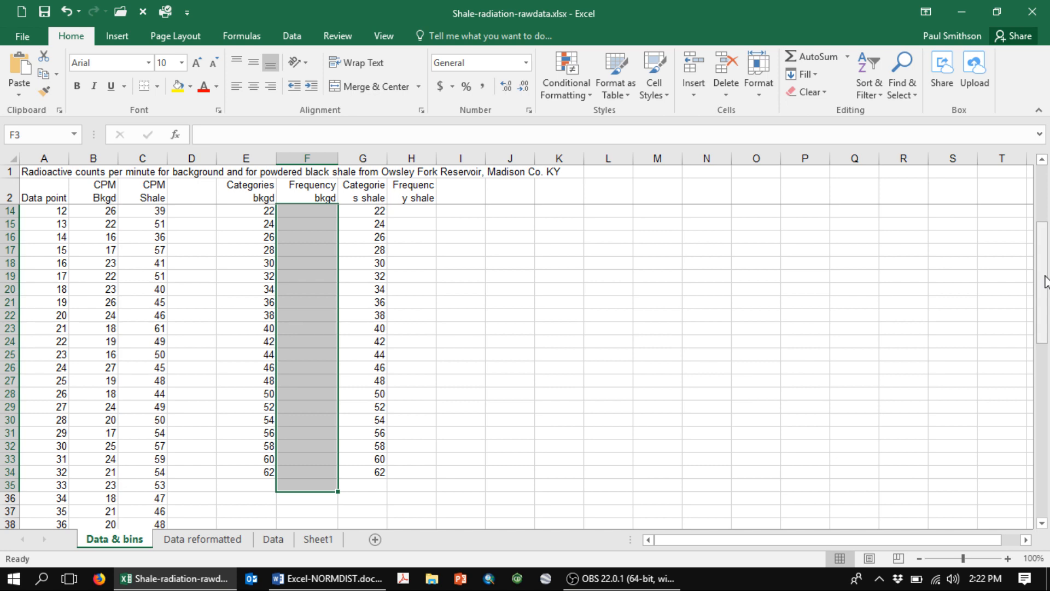
left_click_drag(1045, 281, 1044, 224)
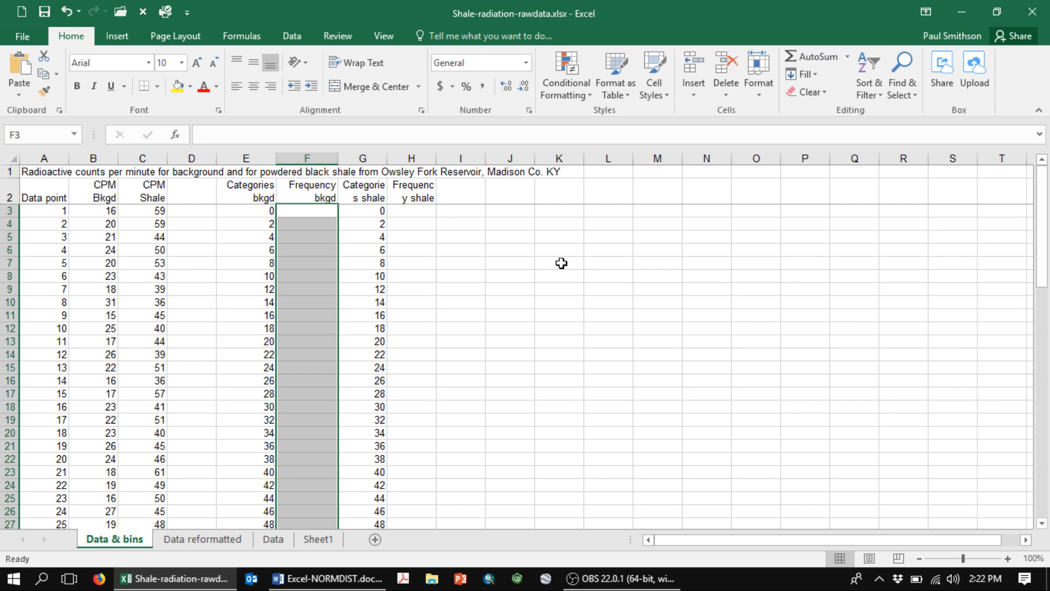
- Enter the array formula =FREQUENCY(B3:B67,E3:E34) across the selected F3:F35 range in the Frequency bkgd column
type("=fr")
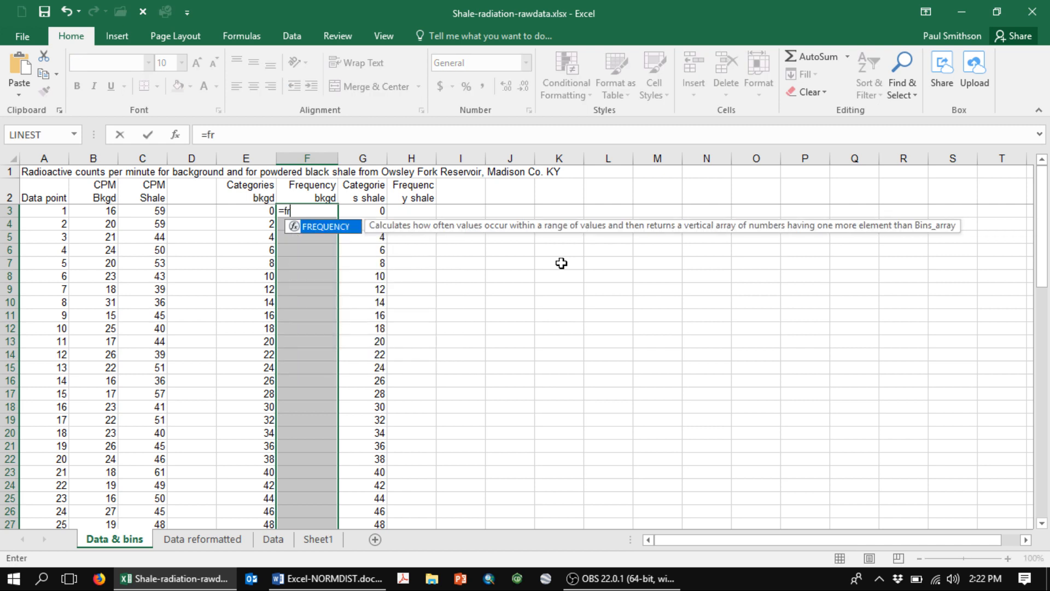
type("equency")
type("(")
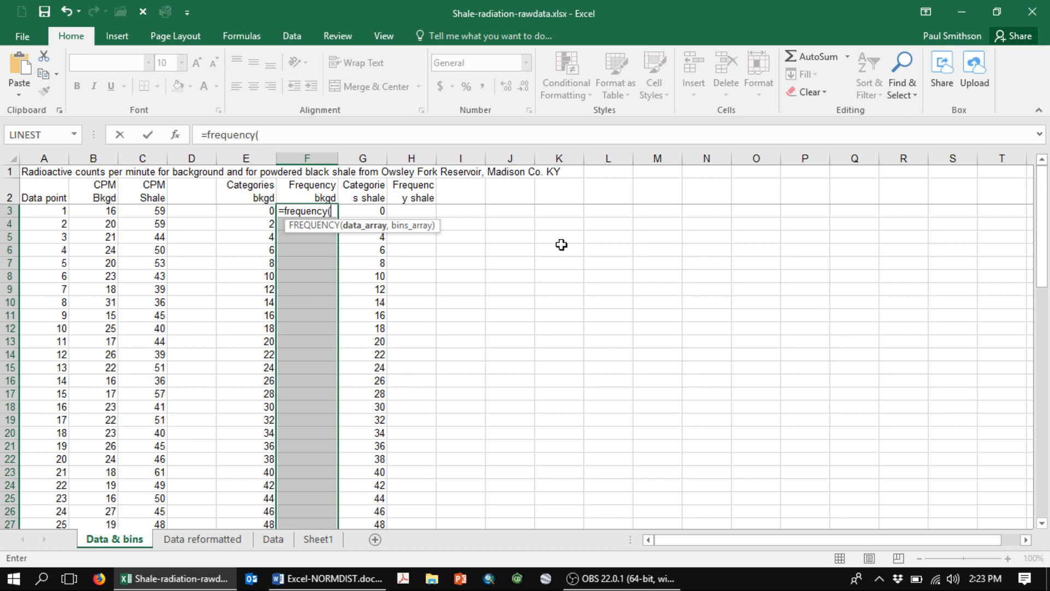
left_click(93, 210)
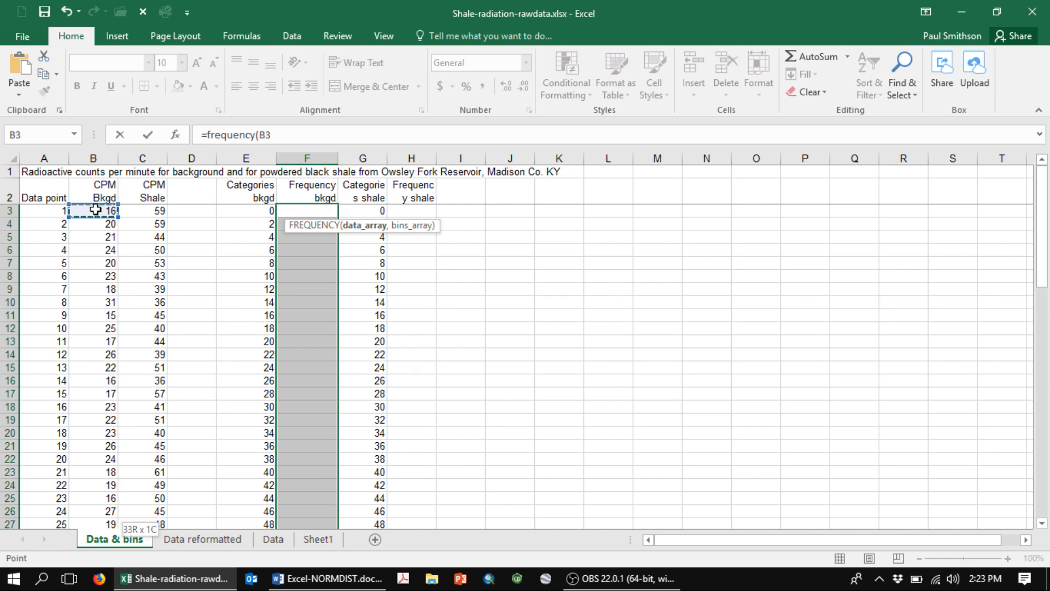
key("ctrl+shift+Down")
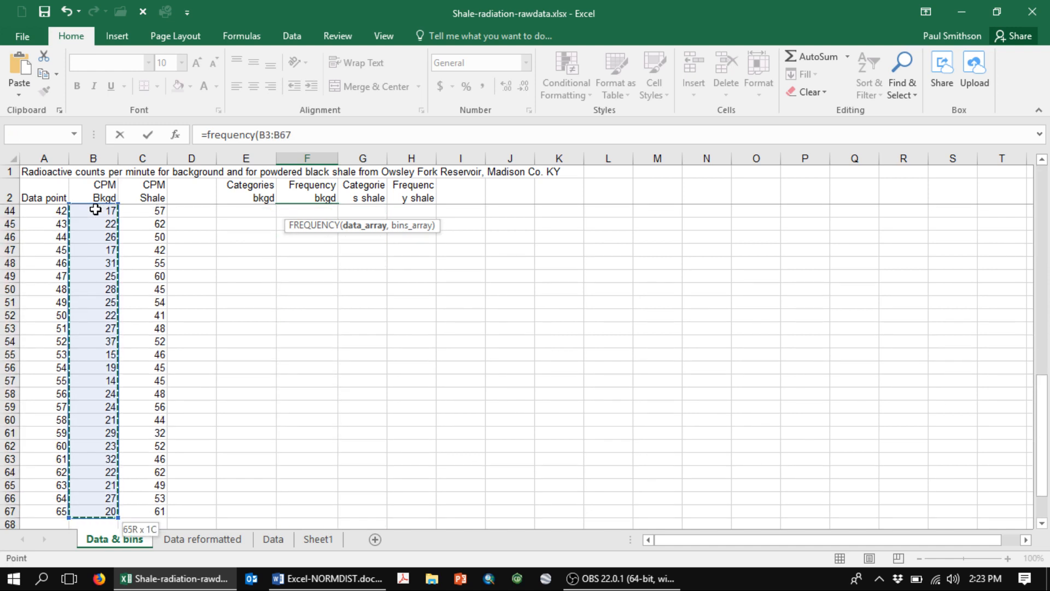
type(",")
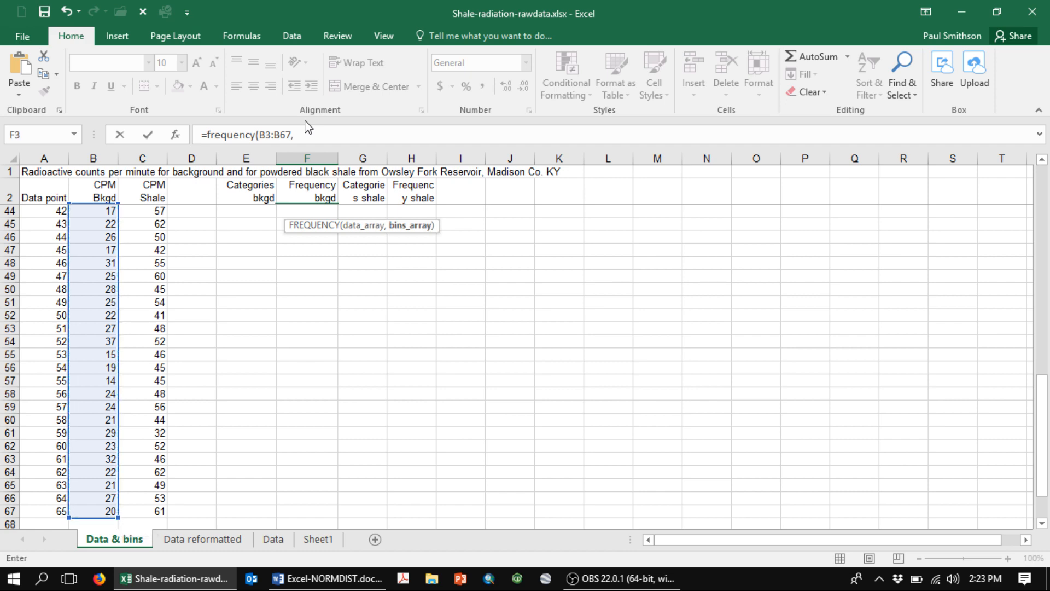
key("Left")
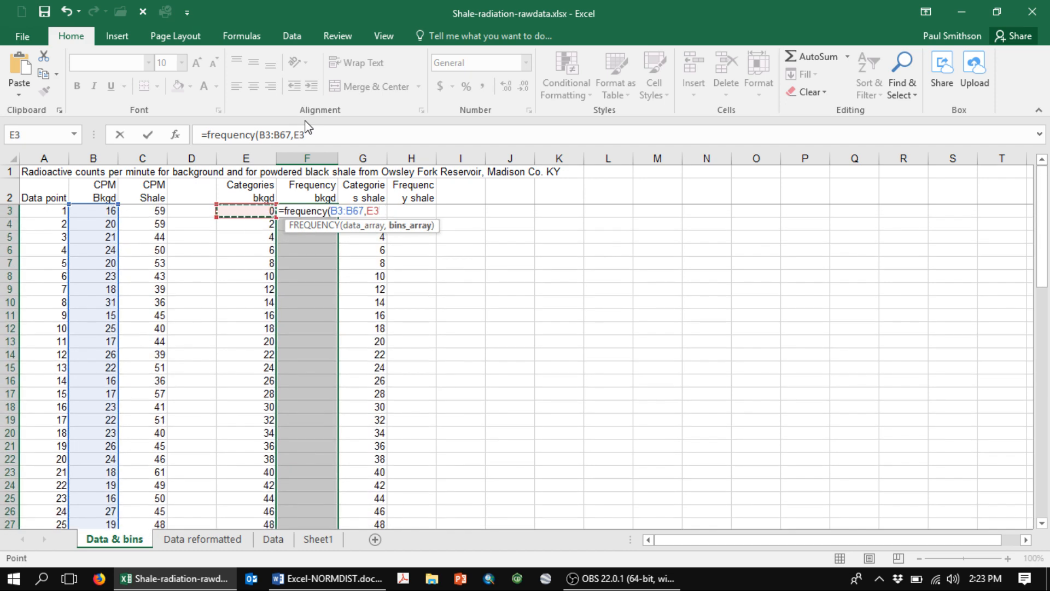
key("ctrl+shift+Down")
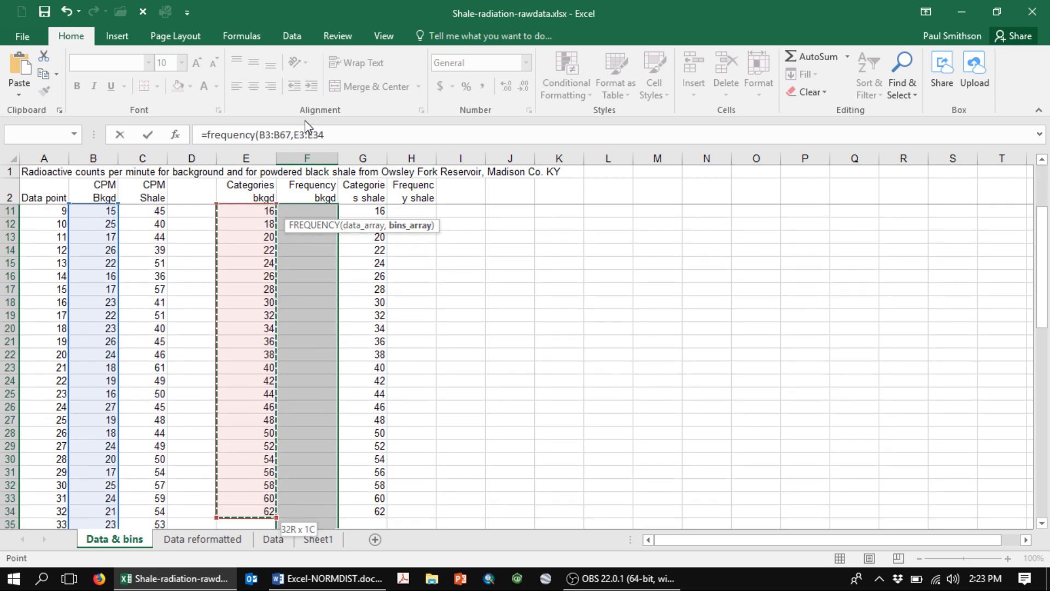
type(")")
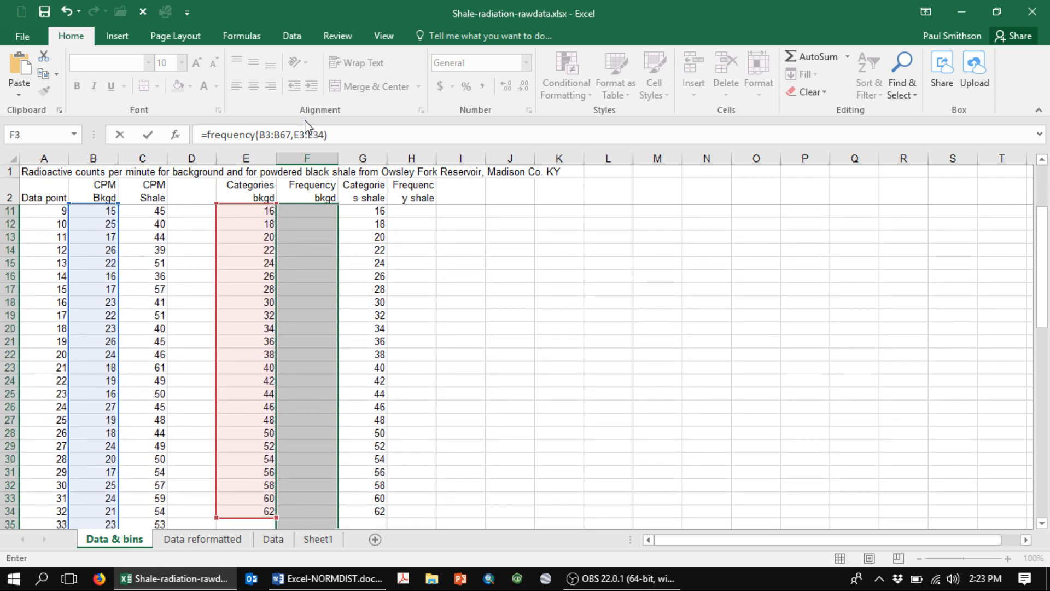
left_click_drag(1044, 254, 1045, 191)
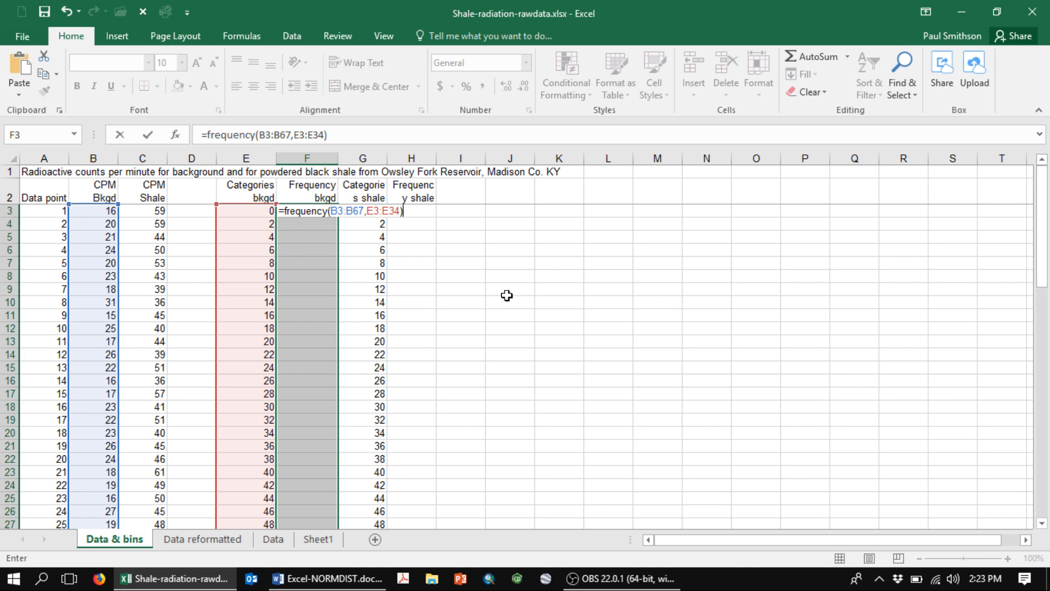
key("ctrl+shift+Return")
key("ctrl+q")
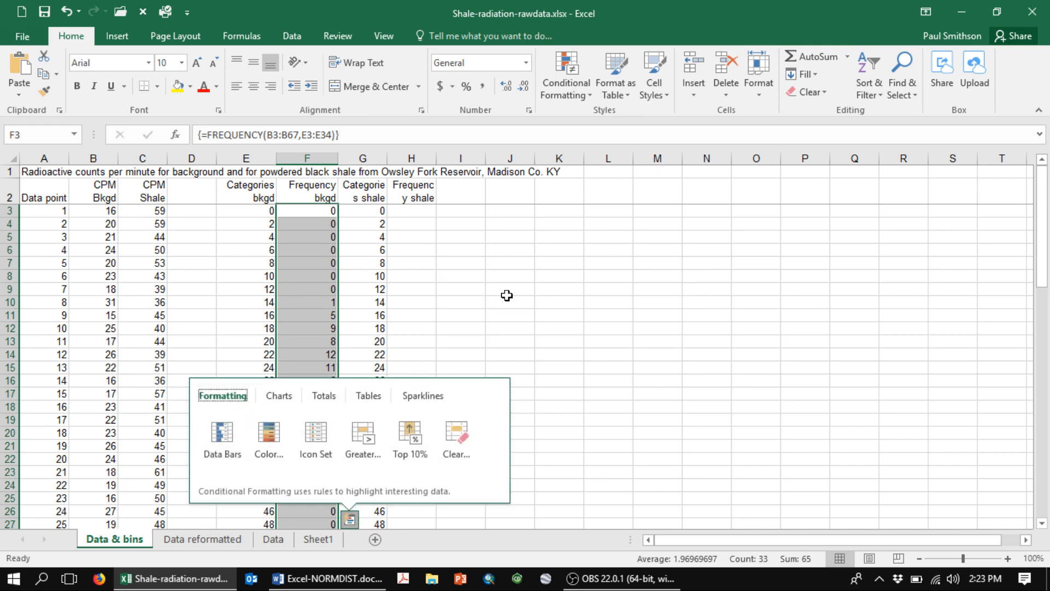
- Try to commit the F3 FREQUENCY formula as an ordinary formula, and re-enter it as an array formula
left_click(350, 133)
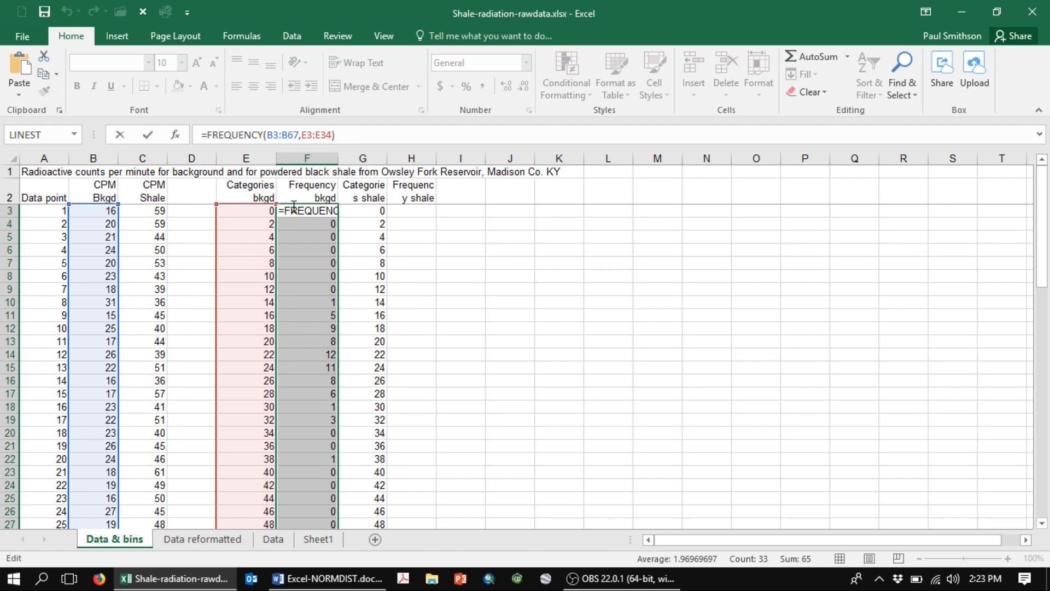
left_click(320, 210)
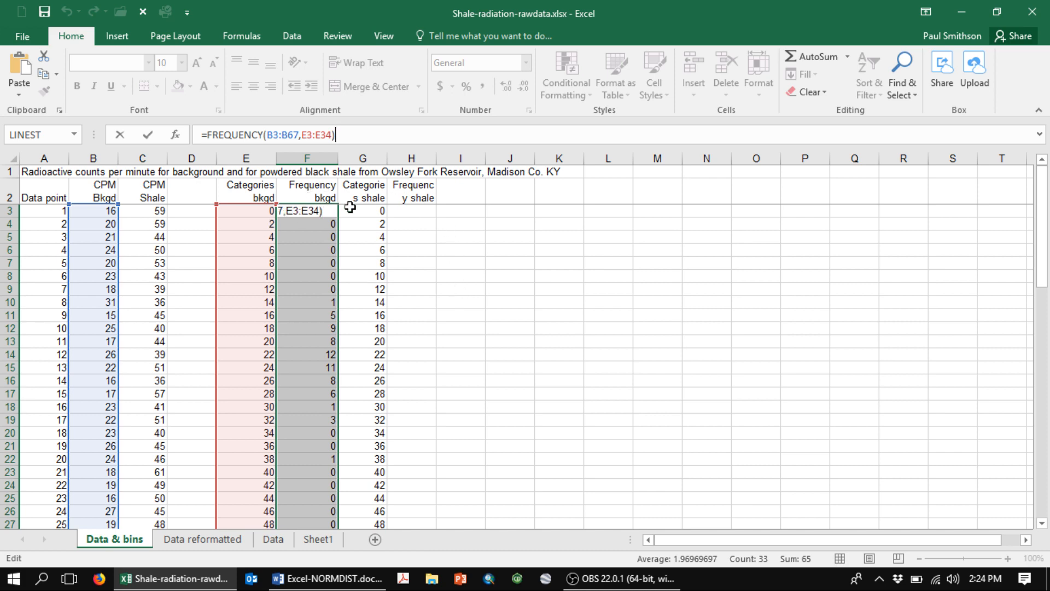
key("Return")
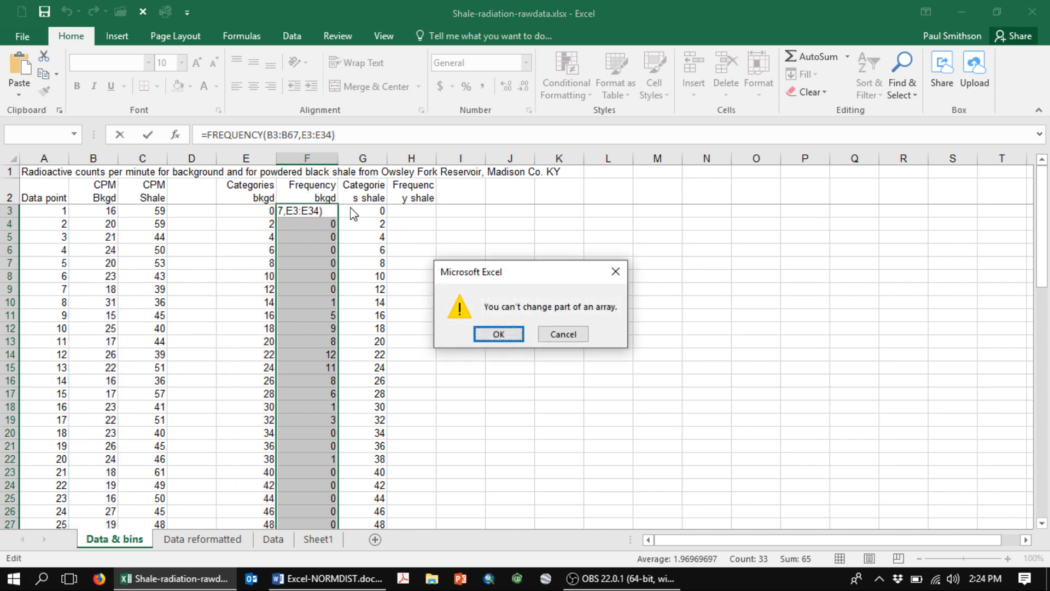
left_click(498, 334)
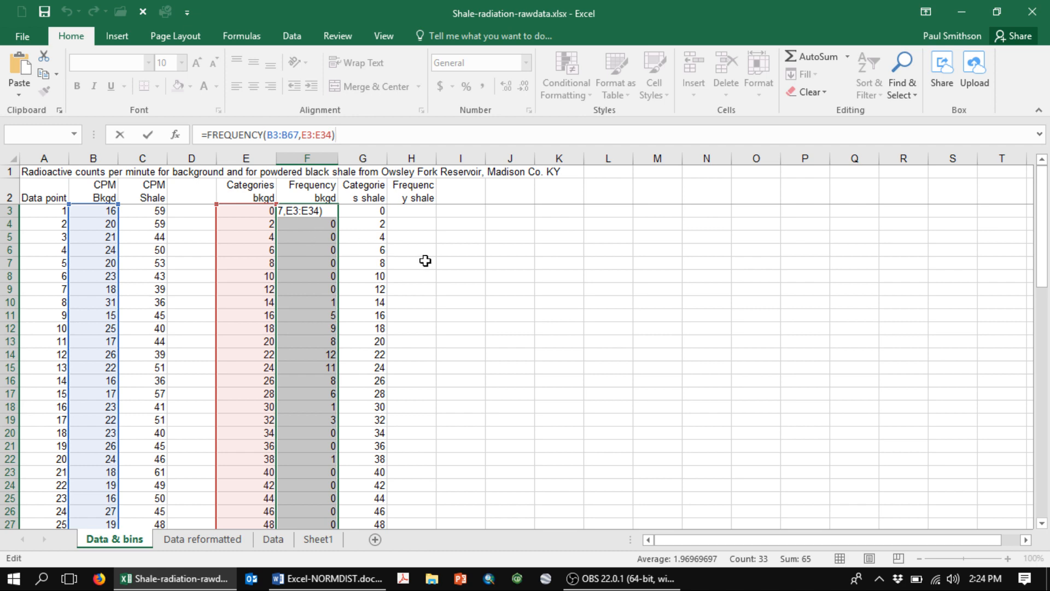
key("ctrl+shift+Return")
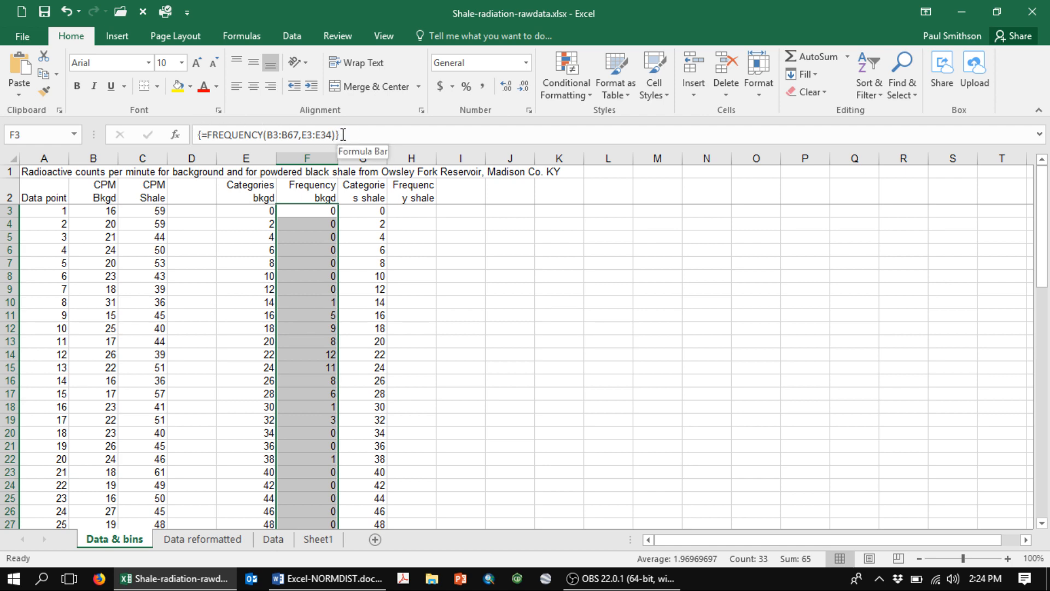
- Select H3:H35 in the Frequency shale column as the output range, ending one row below the last bin
left_click_drag(409, 210, 410, 223)
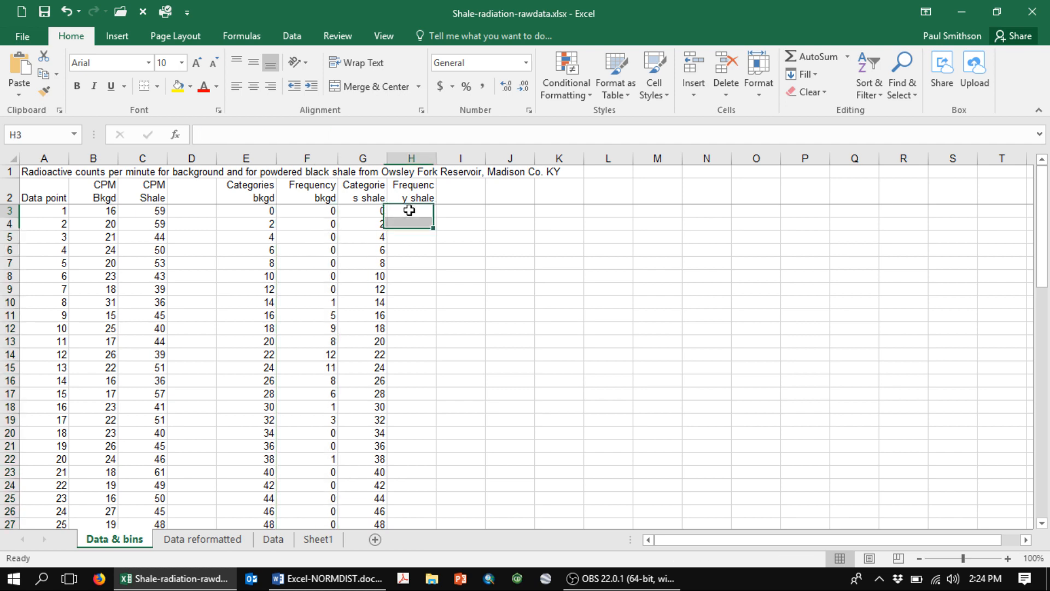
left_click(409, 210)
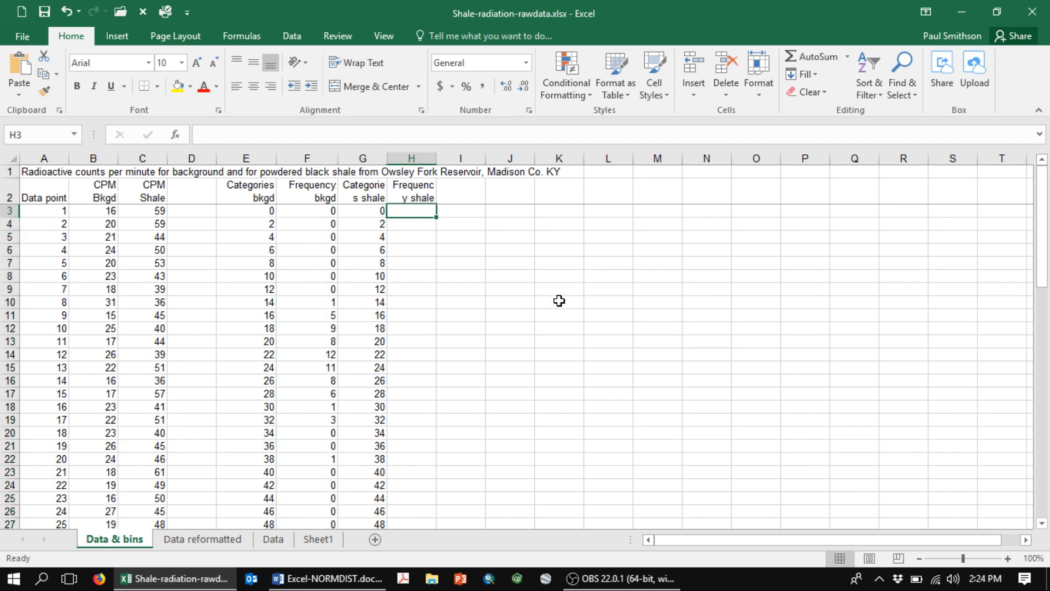
key("shift+Down")
key("shift+Down")
key("shift+Down")
key("shift+Down")
key("shift+Down")
key("shift+Down")
key("shift+Down")
key("shift+Down")
key("shift+Down")
key("shift+Down")
key("shift+Down")
key("shift+Down")
key("shift+Down")
key("shift+Down")
key("shift+Down")
key("shift+Down")
key("shift+Down")
key("shift+Down")
key("shift+Down")
key("shift+Down")
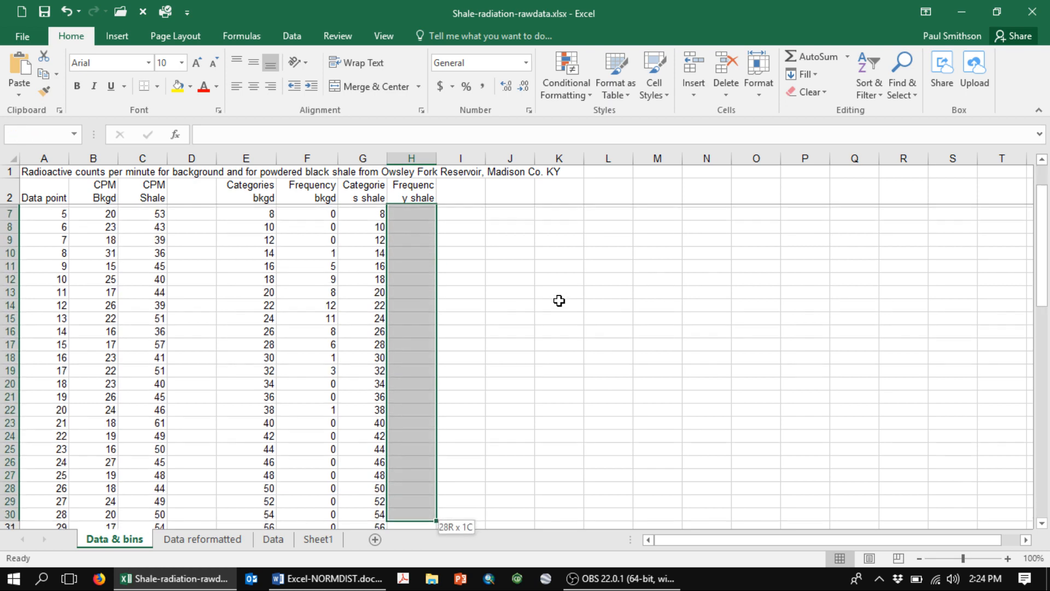
key("shift+Down")
key("shift+Down")
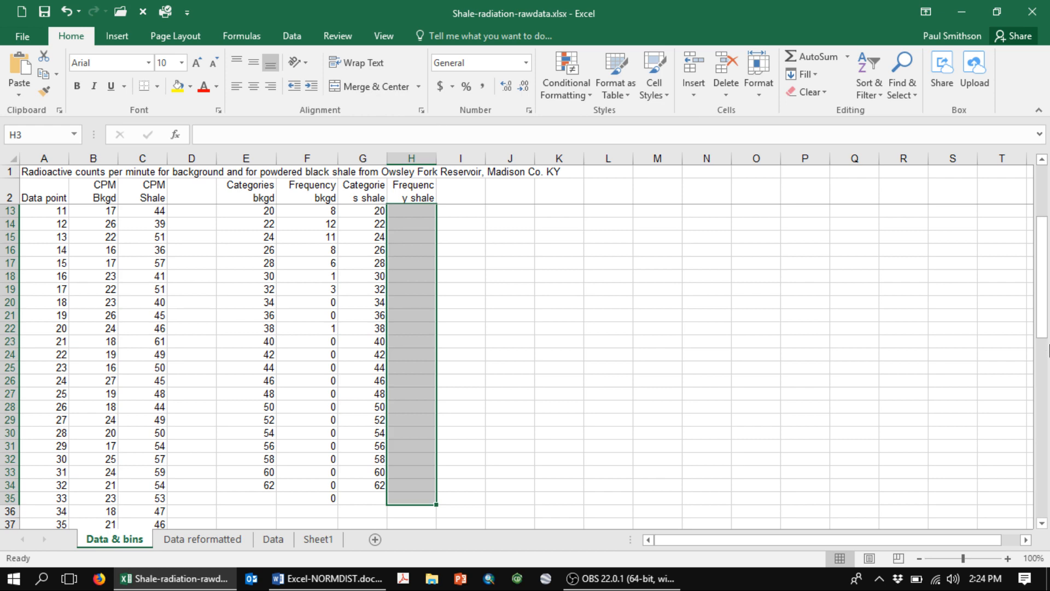
left_click_drag(1046, 293, 1042, 219)
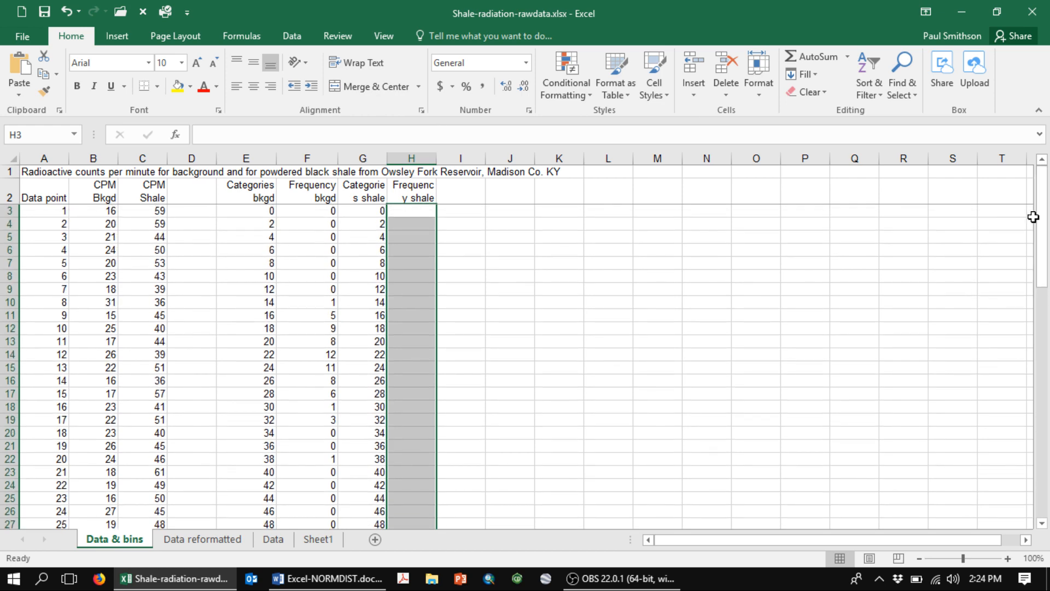
- Enter the array formula =FREQUENCY(C3:C67,G3:G34) across the selected H3:H35 range in the Frequency shale column
type("=frequency")
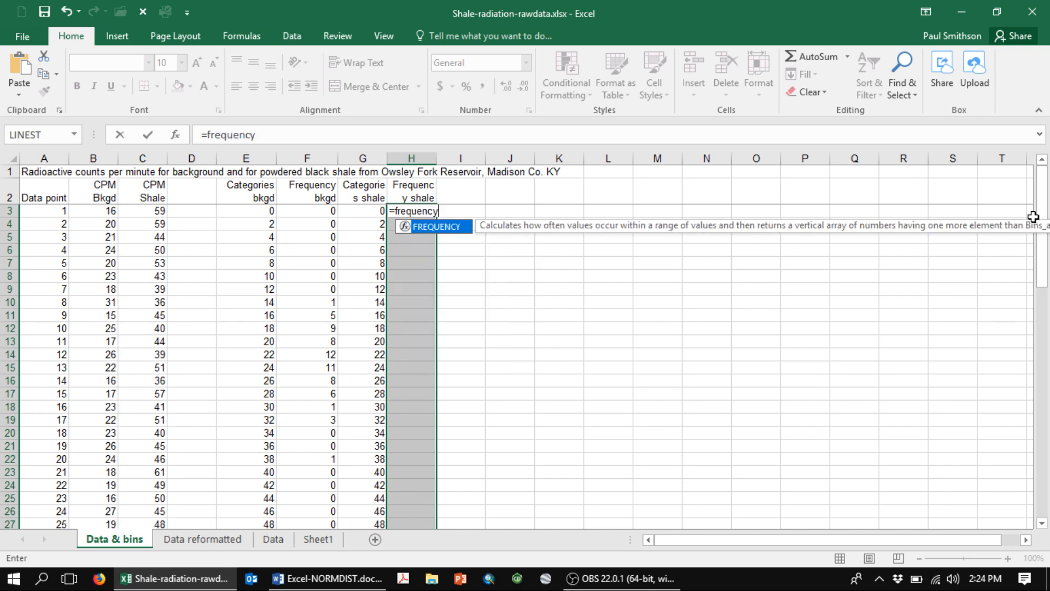
type("(")
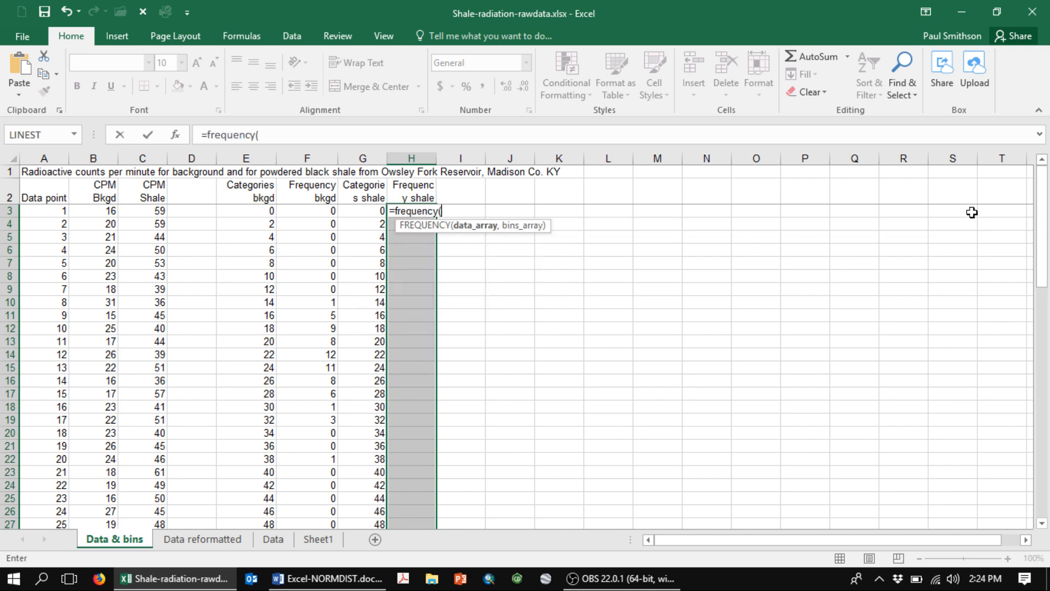
key("Left")
key("Left")
key("Left")
key("Left")
key("Left")
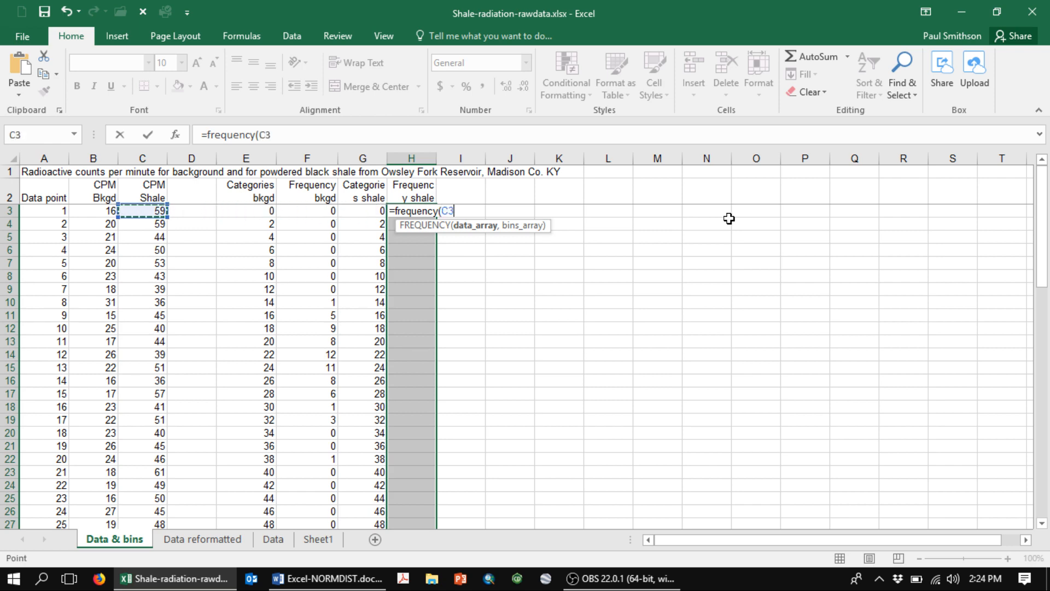
key("ctrl+shift+Down")
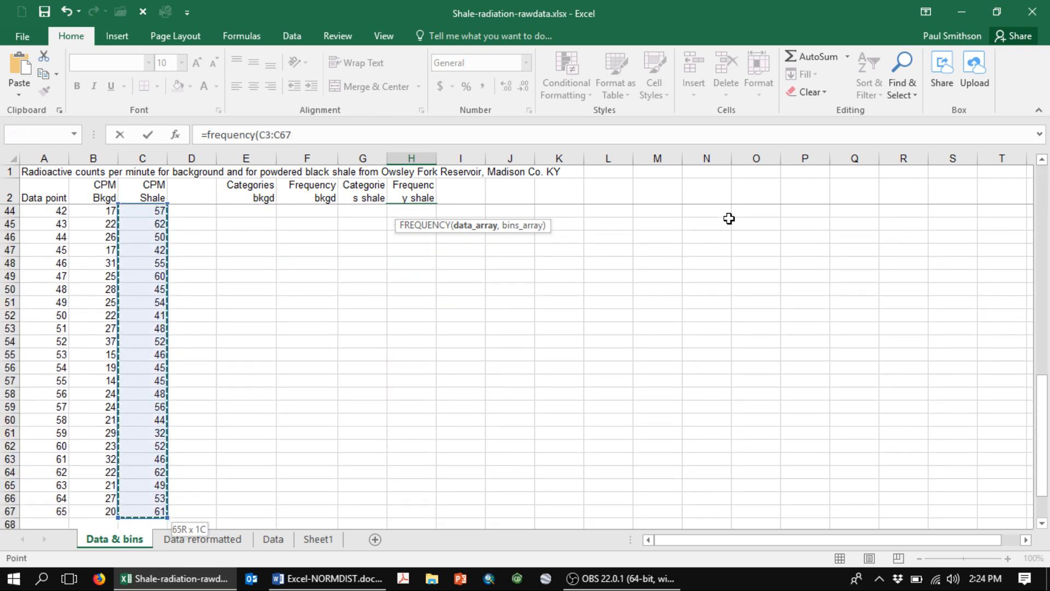
type(",")
key("Left")
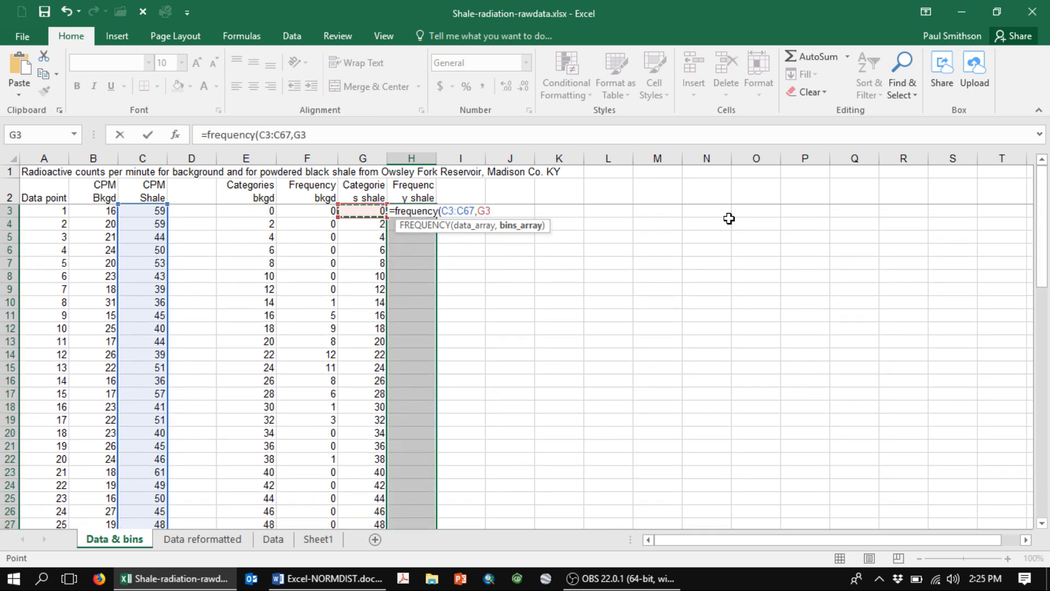
key("ctrl+shift+Down")
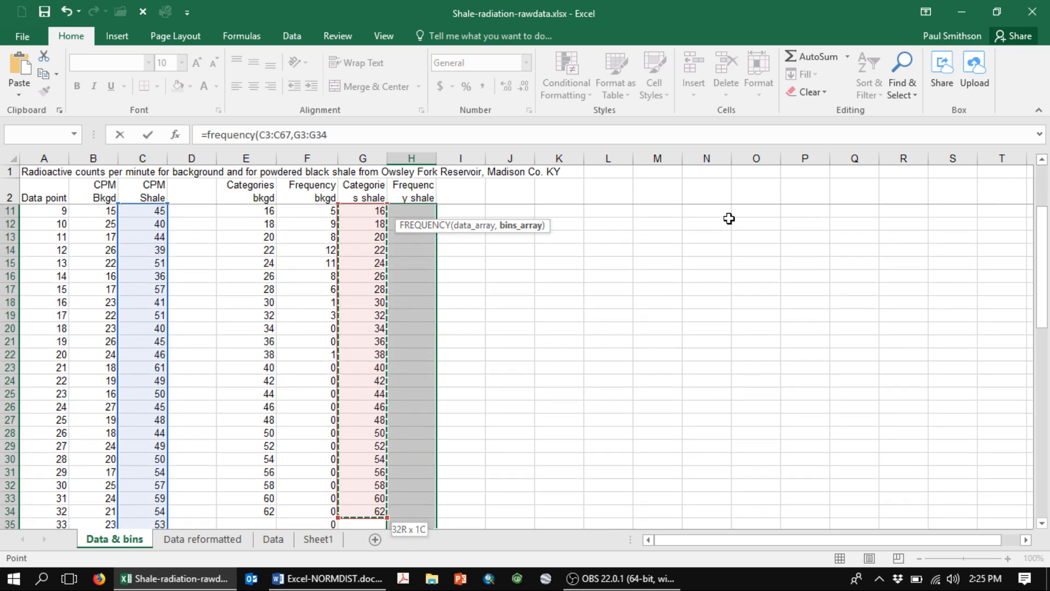
type(")")
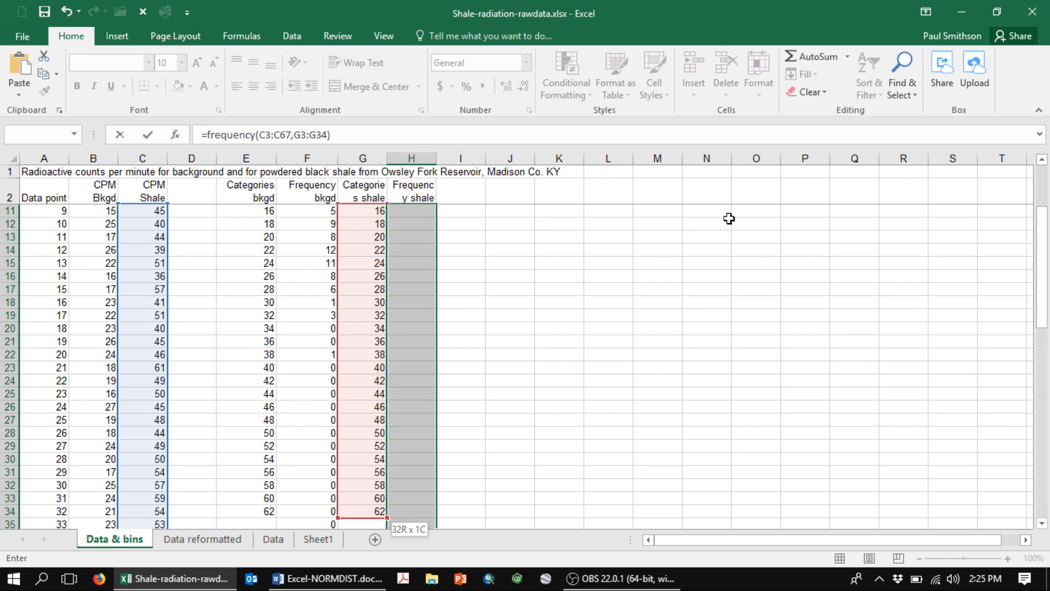
key("ctrl+shift+Return")
key("Right")
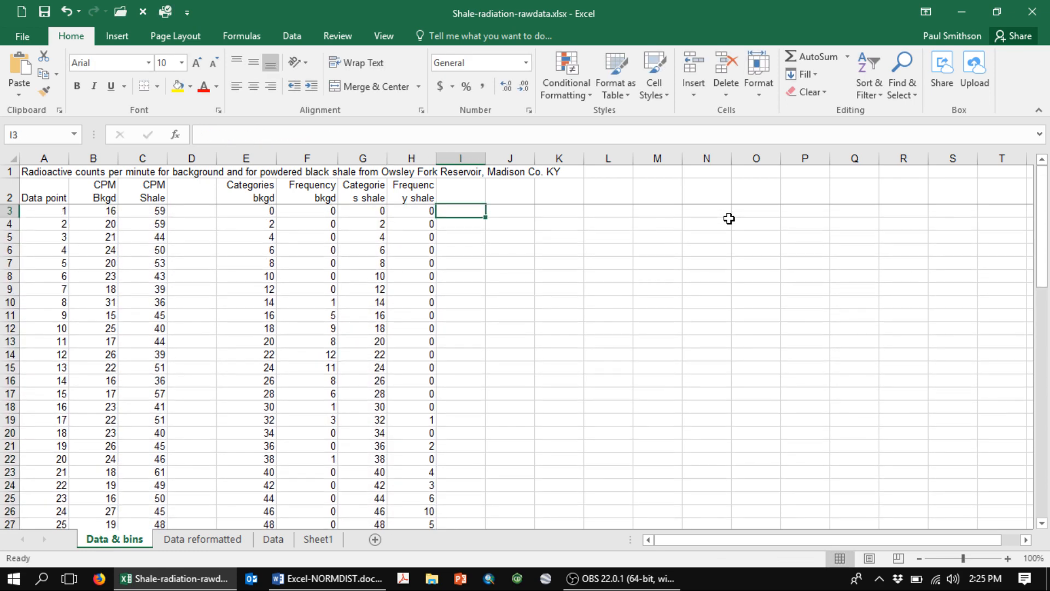
key("Up")
key("Down")
key("Down")
key("Right")
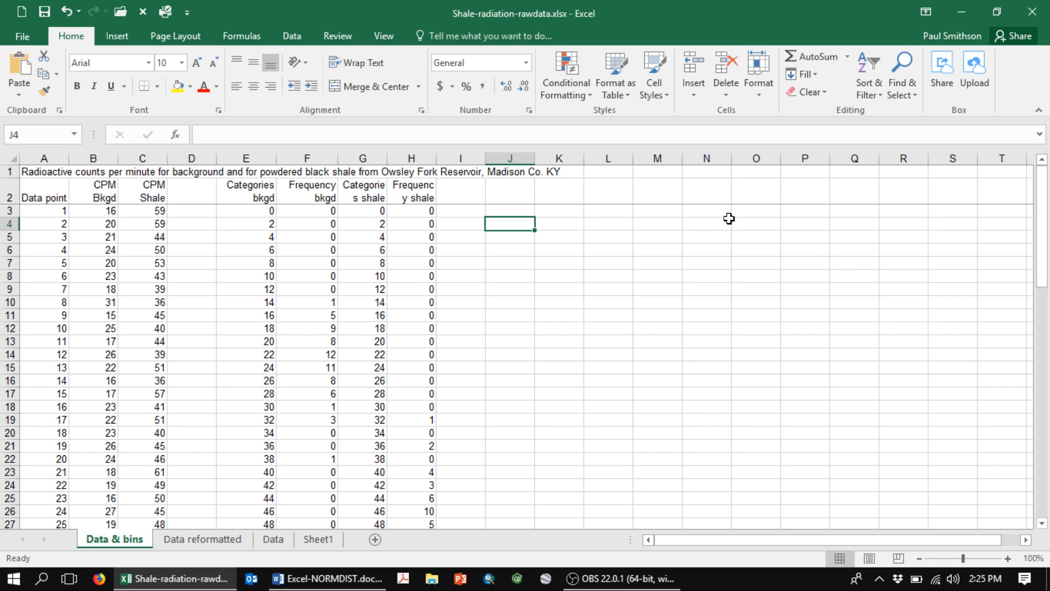
- Select the background frequencies F3:F34, leaving out the extra overflow cell below the last bin
key("Left")
key("Left")
key("Left")
key("Left")
key("Up")
key("Up")
key("Up")
key("Down")
key("Down")
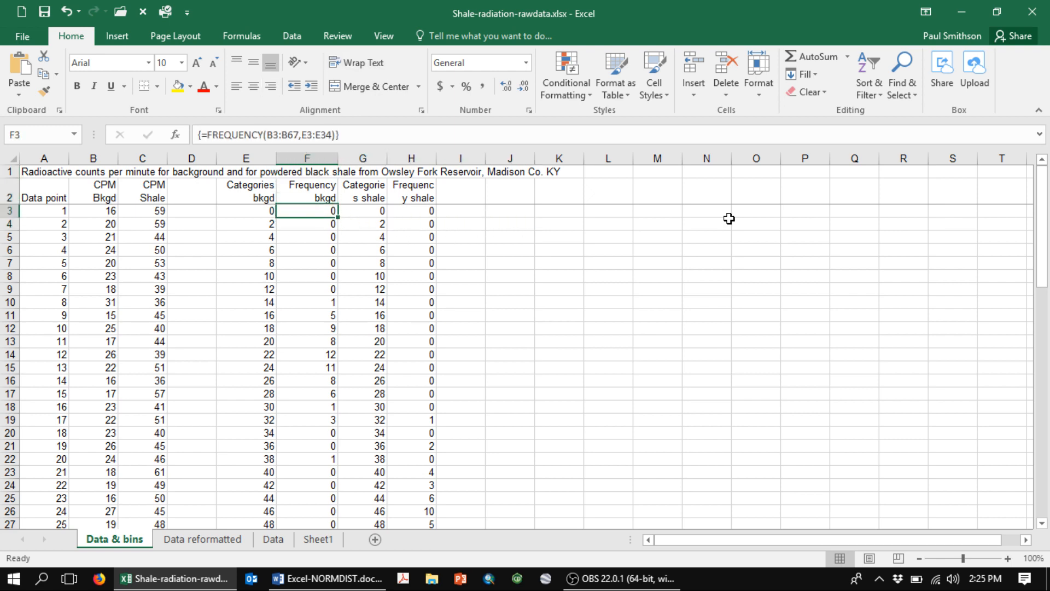
key("shift+Down")
key("shift+Down")
key("shift+Down")
key("shift+Down")
key("shift+Down")
key("shift+Down")
key("shift+Down")
key("shift+Down")
key("shift+Down")
key("shift+Down")
key("shift+Down")
key("shift+Down")
key("shift+Down")
key("shift+Down")
key("shift+Down")
key("shift+Down")
key("shift+Down")
key("shift+Down")
key("shift+Down")
key("shift+Down")
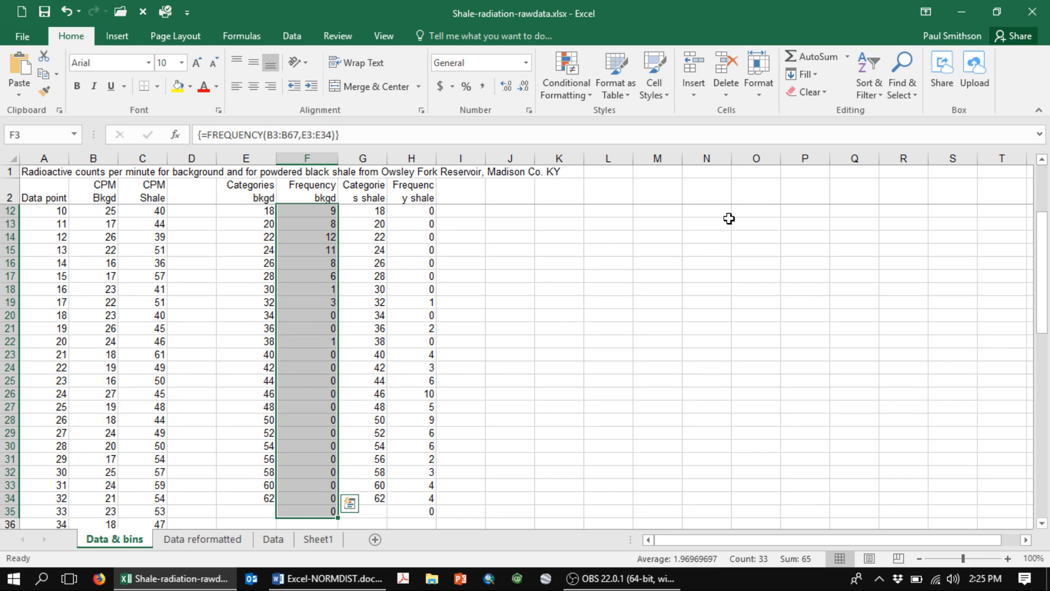
key("shift+Up")
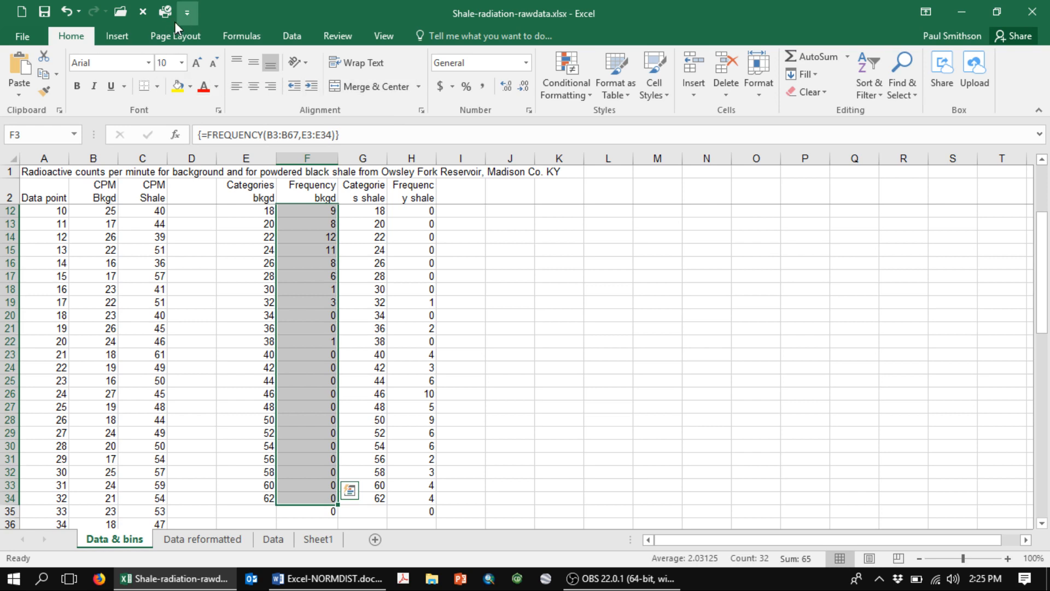
- Insert a 2-D column chart of the selected background frequencies and place it beside the Frequency shale column
left_click(113, 39)
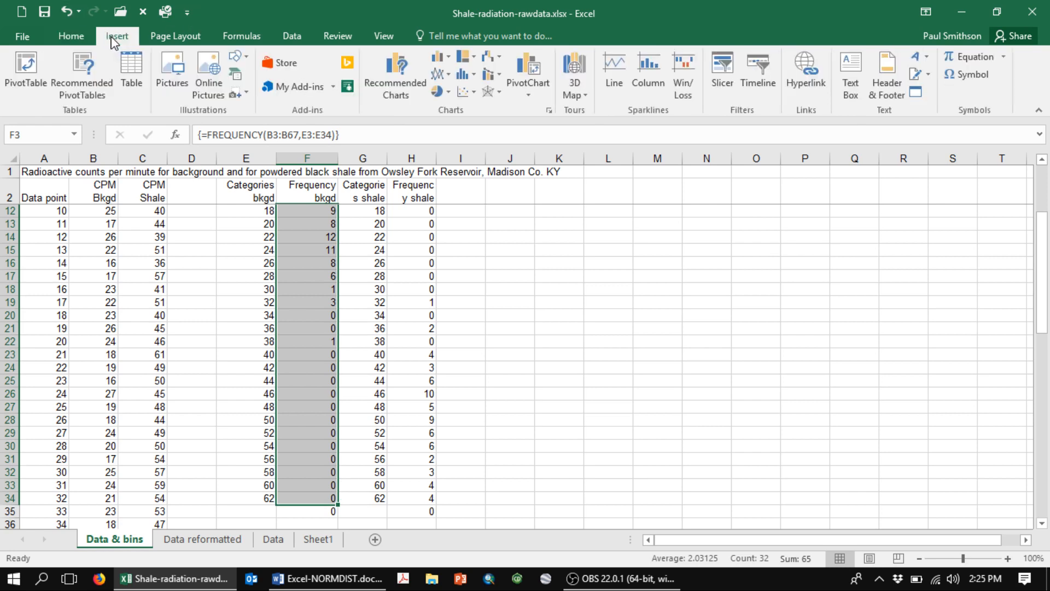
left_click(438, 58)
left_click(454, 106)
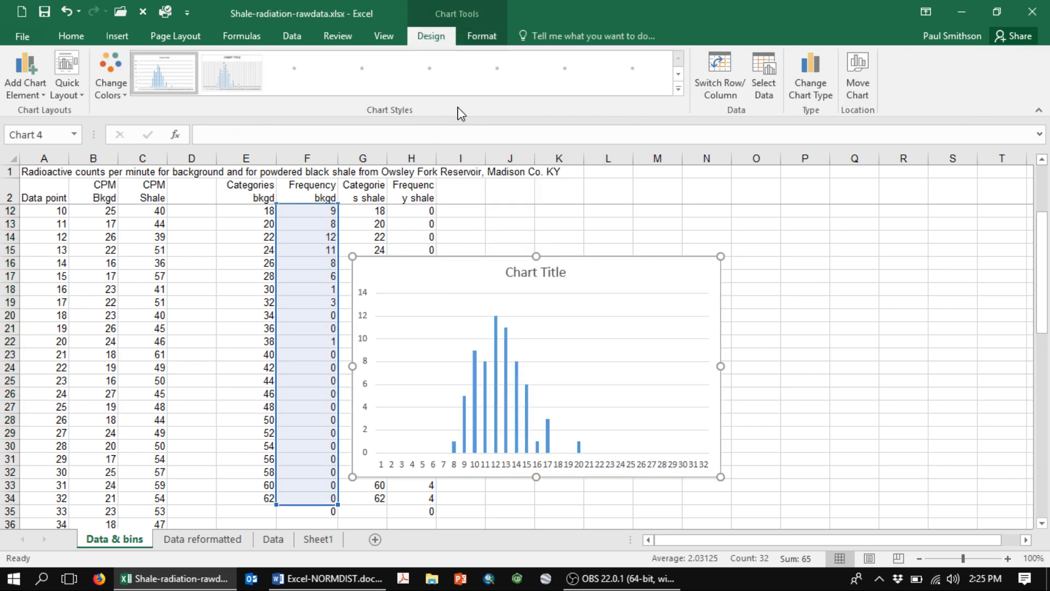
left_click_drag(415, 268, 530, 246)
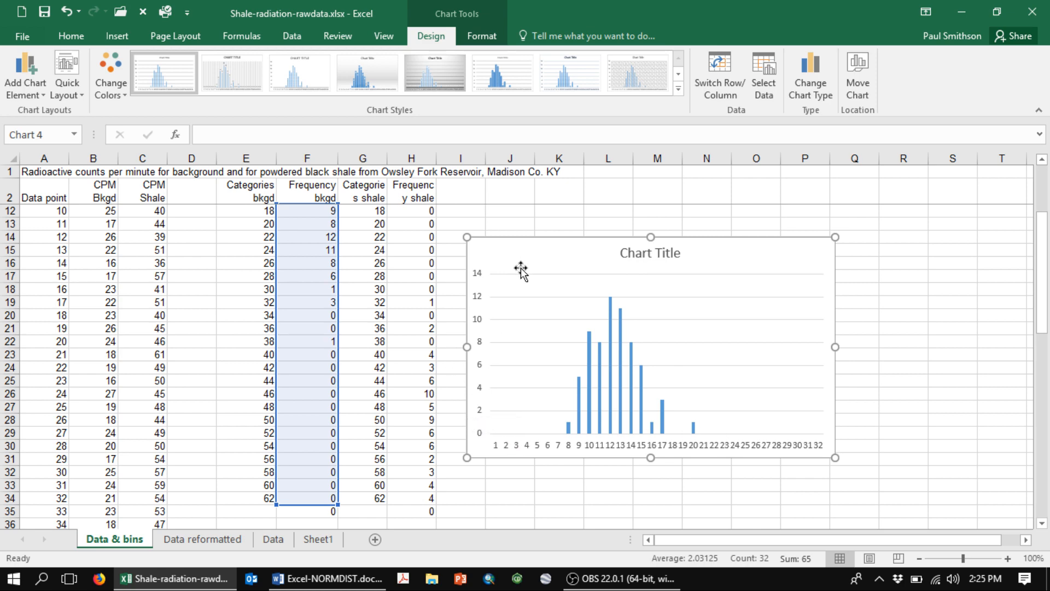
- Set the chart's horizontal axis labels to the background categories in E3:E34
mouse_move(503, 249)
left_mouse_down()
mouse_move(497, 218)
mouse_move(505, 240)
left_mouse_up()
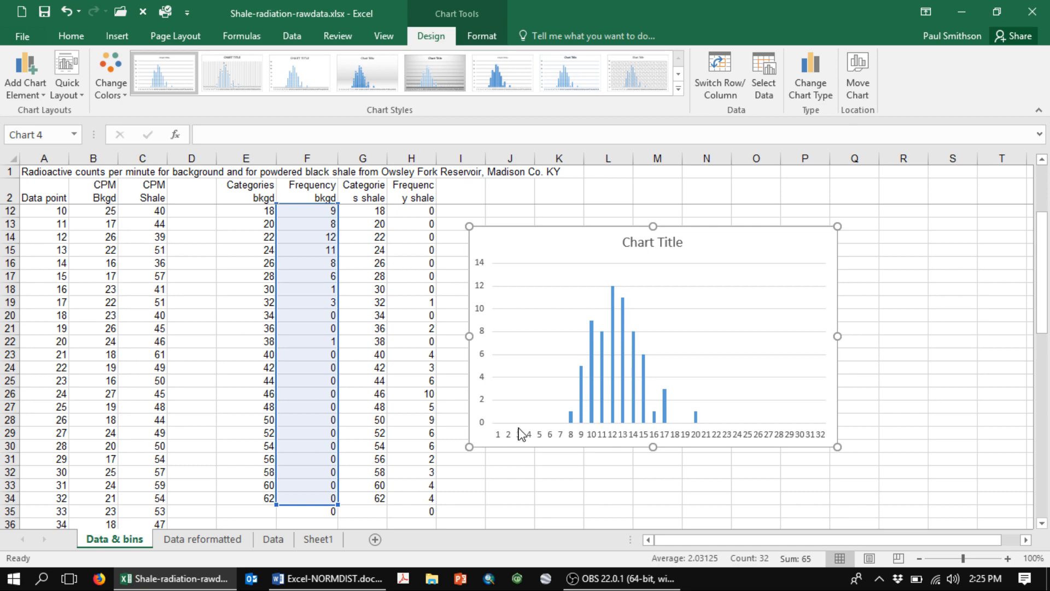
right_click(547, 300)
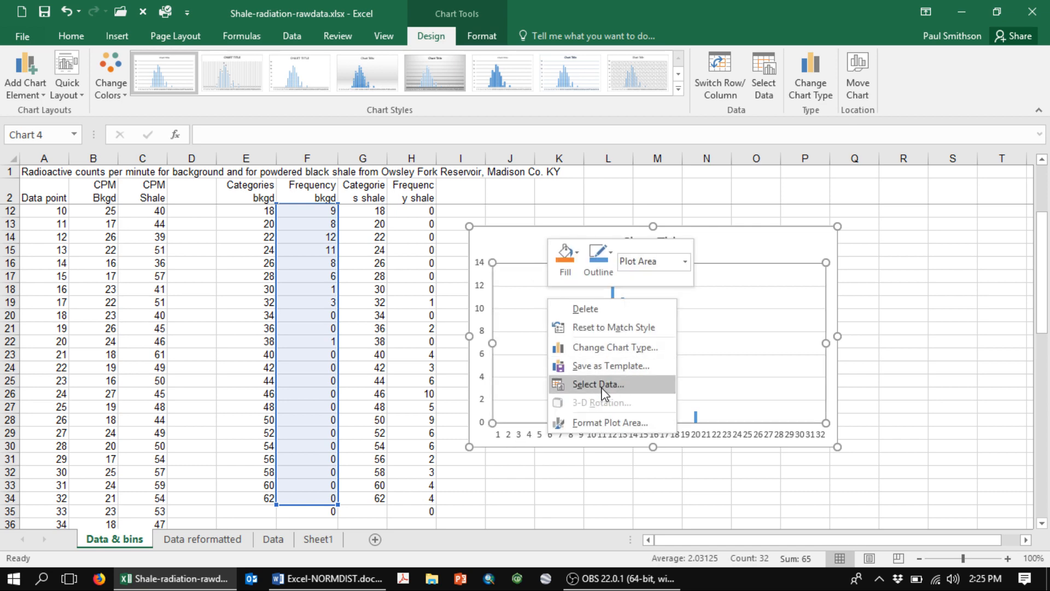
left_click(603, 387)
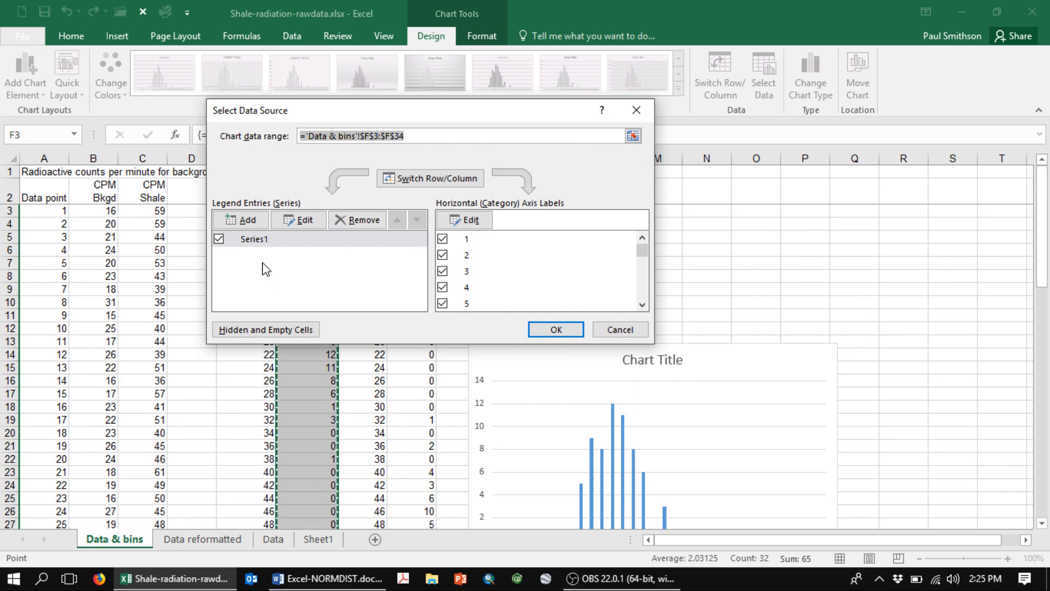
left_click(274, 245)
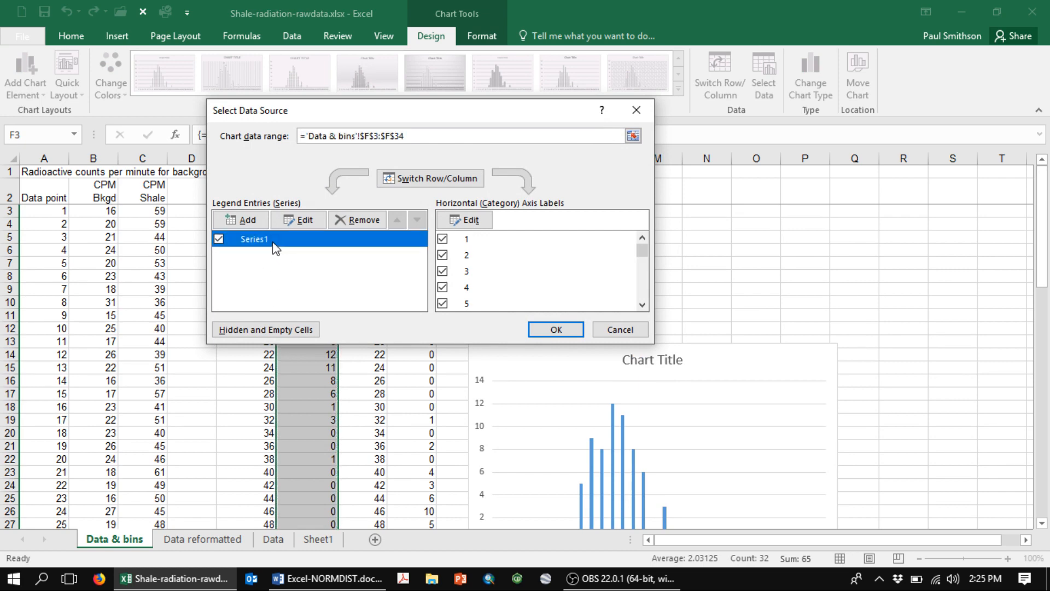
left_click(471, 224)
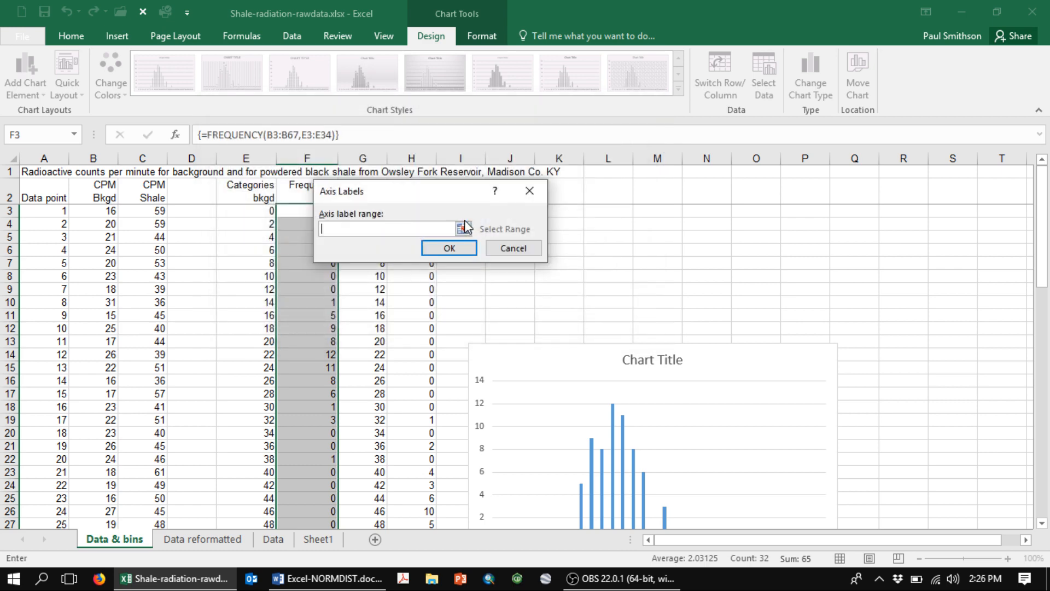
left_click(463, 228)
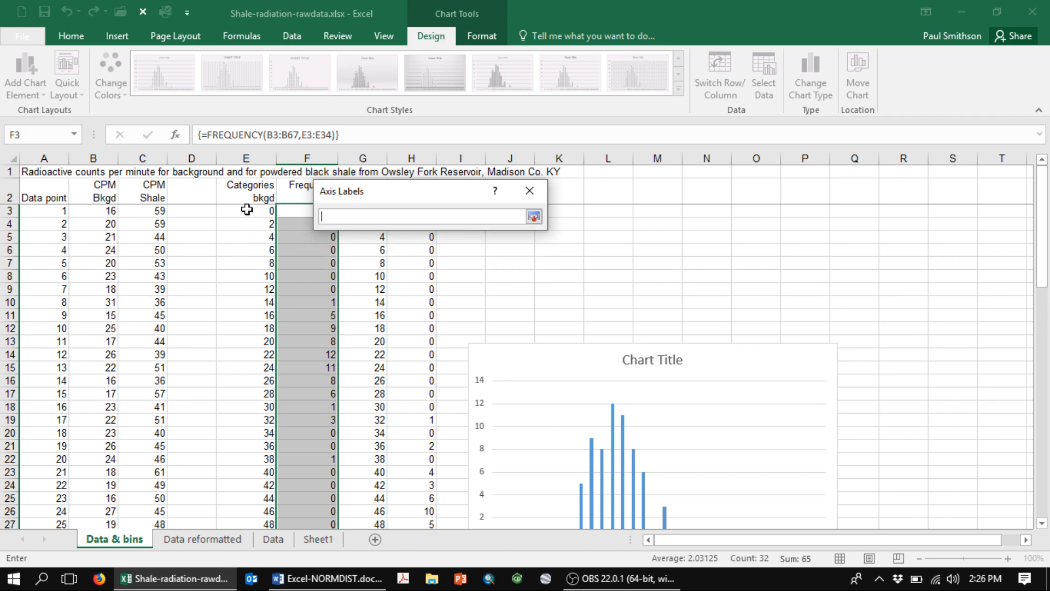
left_click(246, 209)
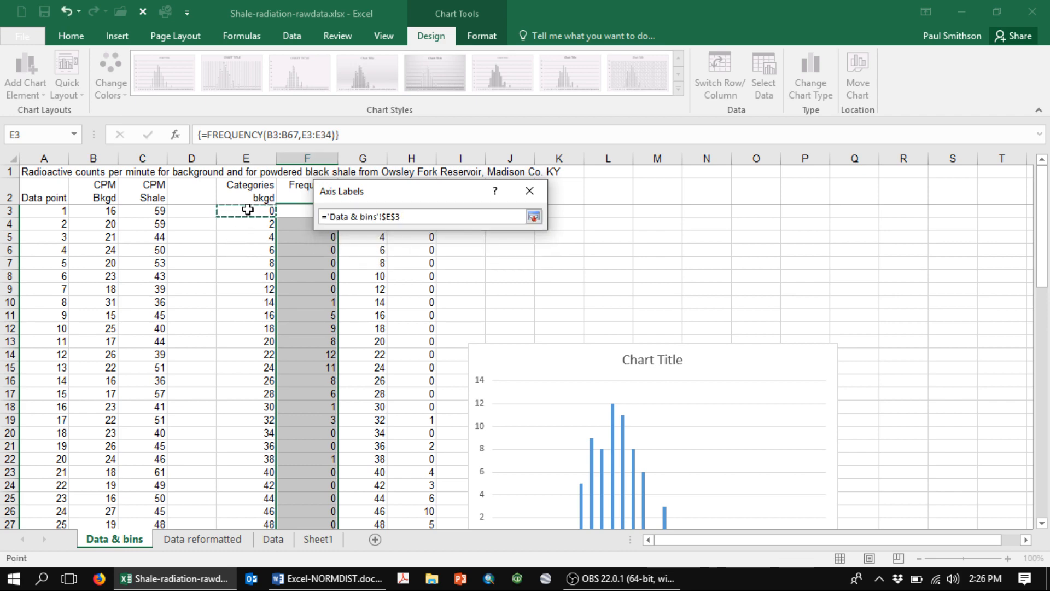
key("ctrl+shift+Down")
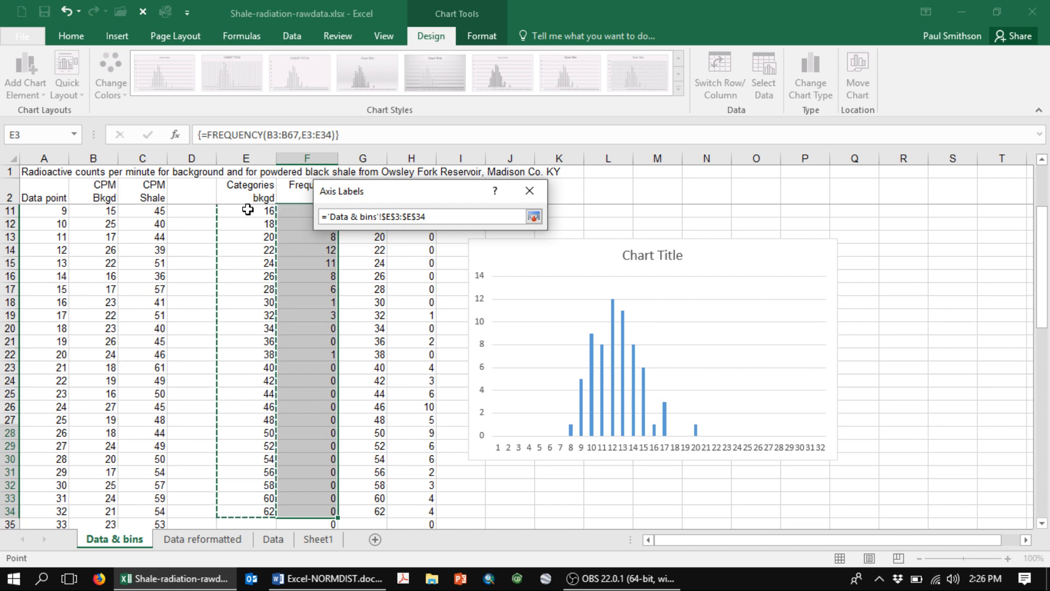
left_click(533, 218)
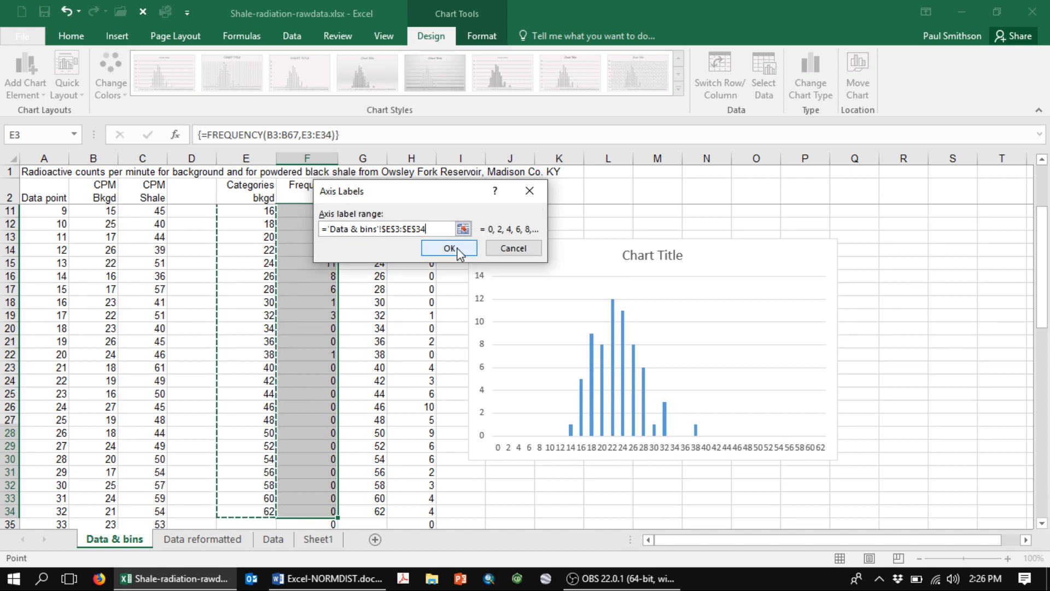
left_click(449, 249)
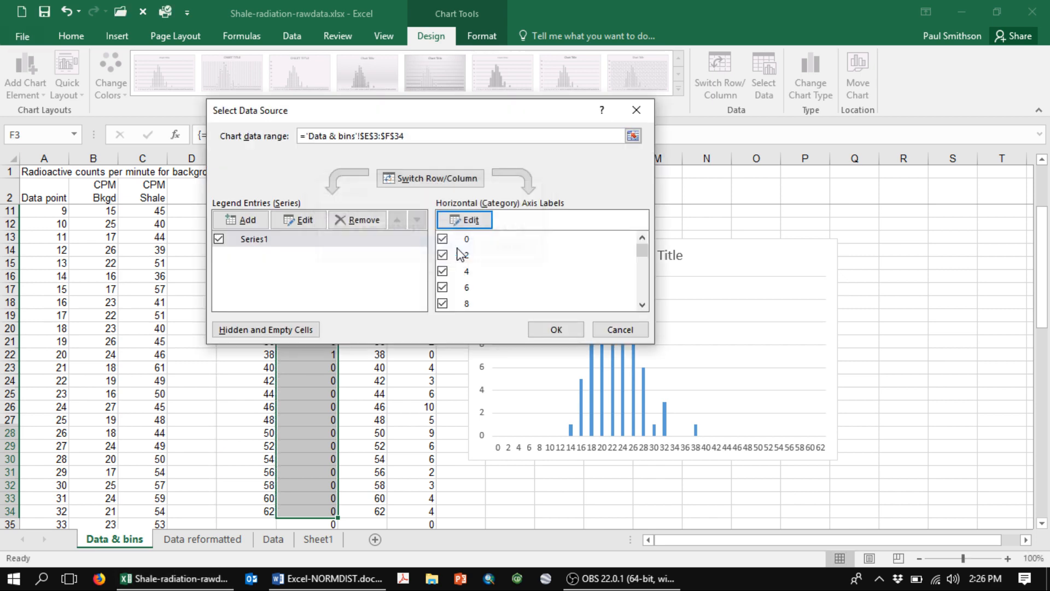
left_click(561, 330)
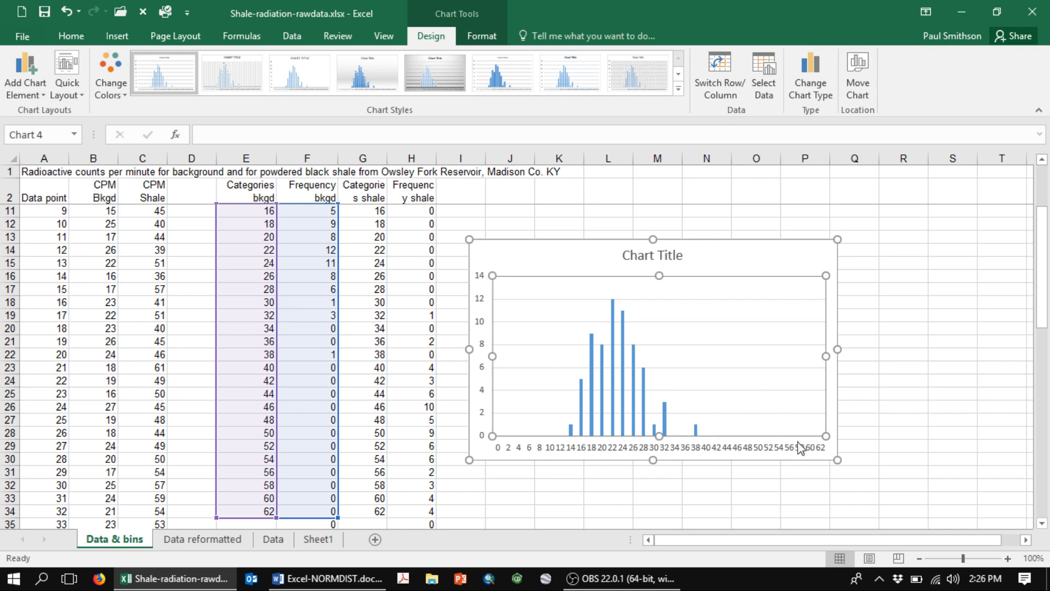
- Move the chart up beside the upper rows of the frequency table and close the Format Chart Area options
left_click_drag(498, 249, 528, 220)
left_click_drag(1042, 298, 1042, 257)
double_click(539, 321)
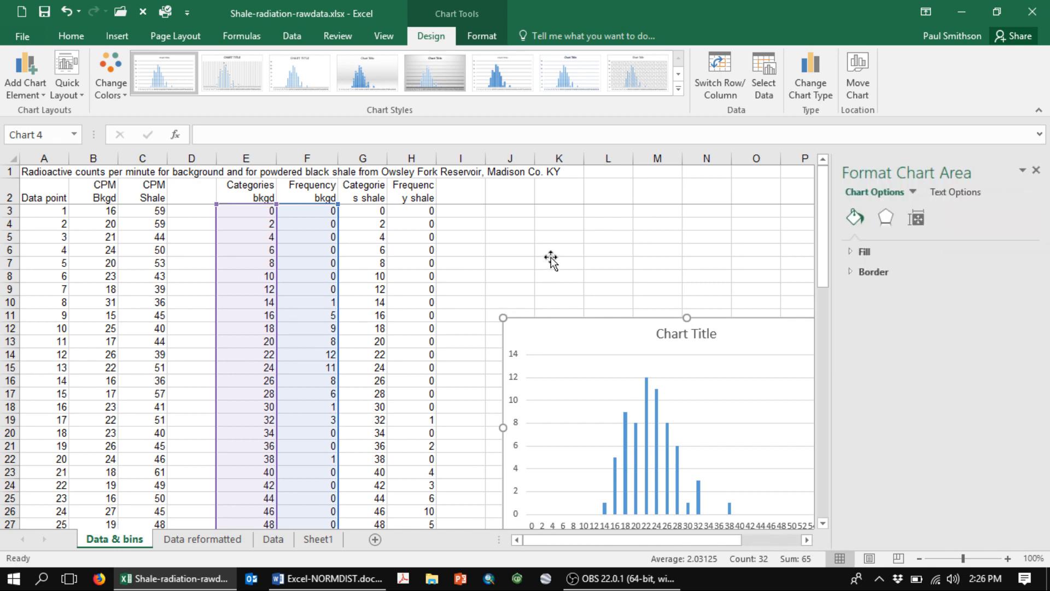
left_click(1036, 171)
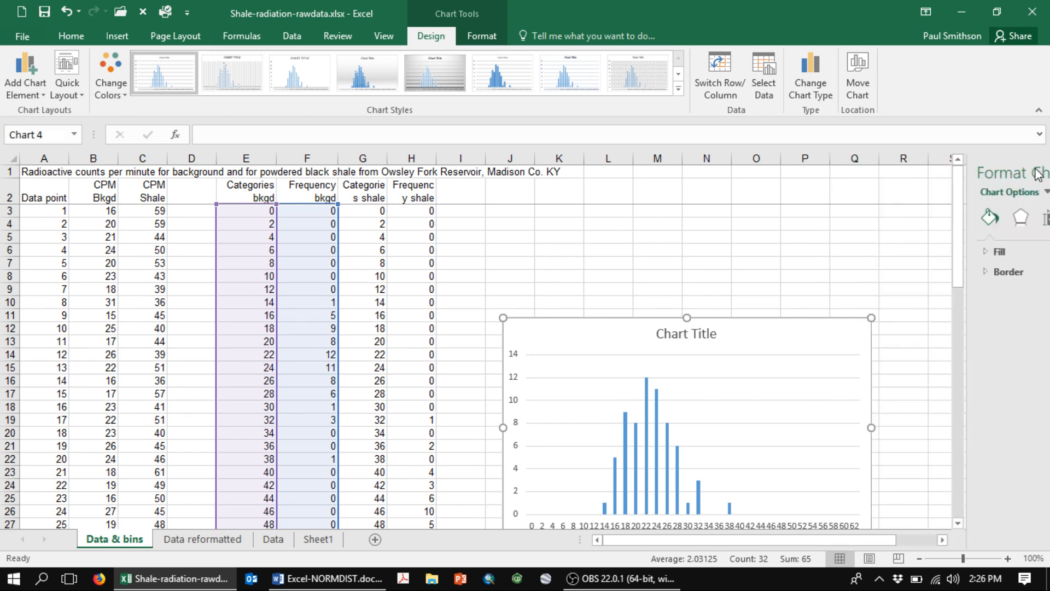
left_click_drag(569, 328, 567, 258)
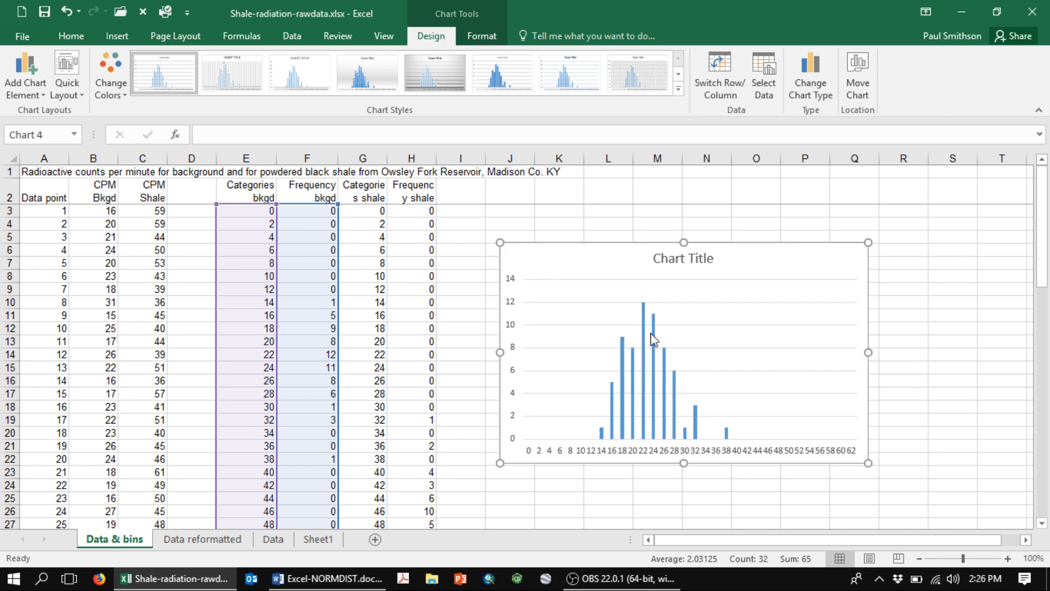
- Add the shale frequencies H3:H34 as a second chart series, and shift the chart slightly closer to the data columns
right_click(753, 330)
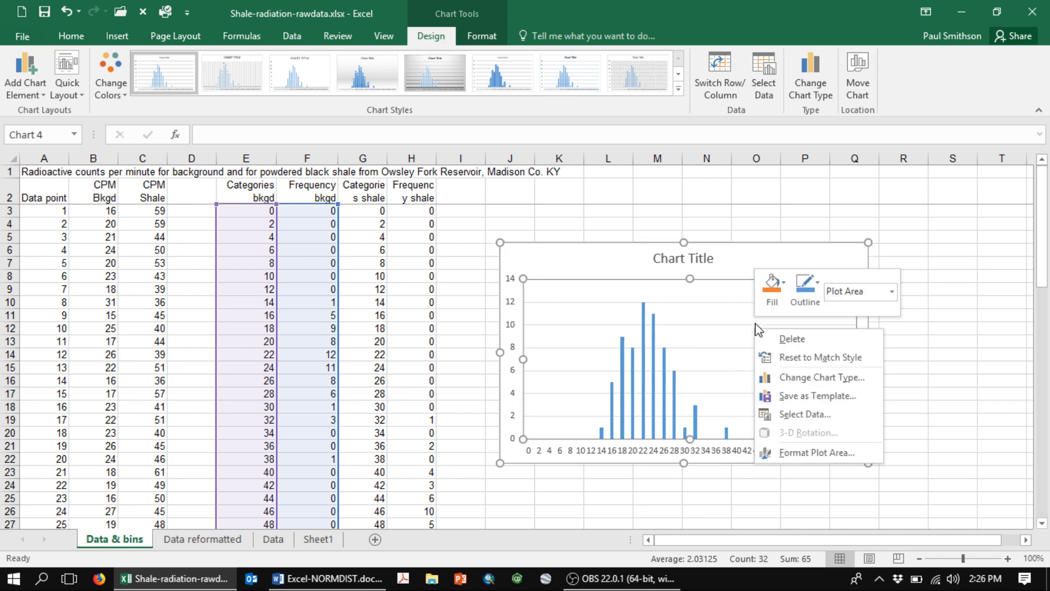
left_click(794, 415)
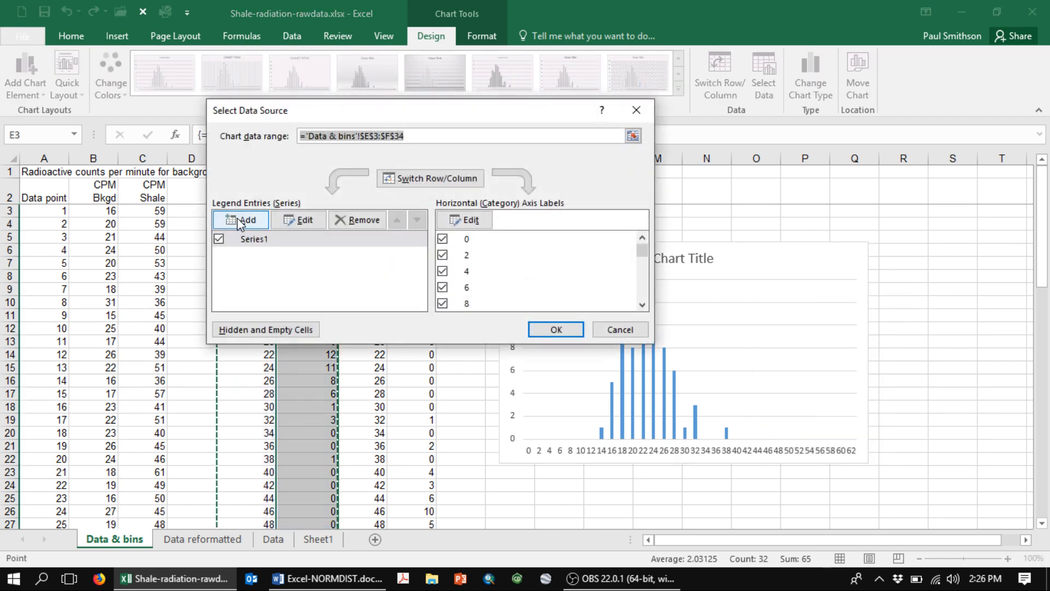
left_click(241, 220)
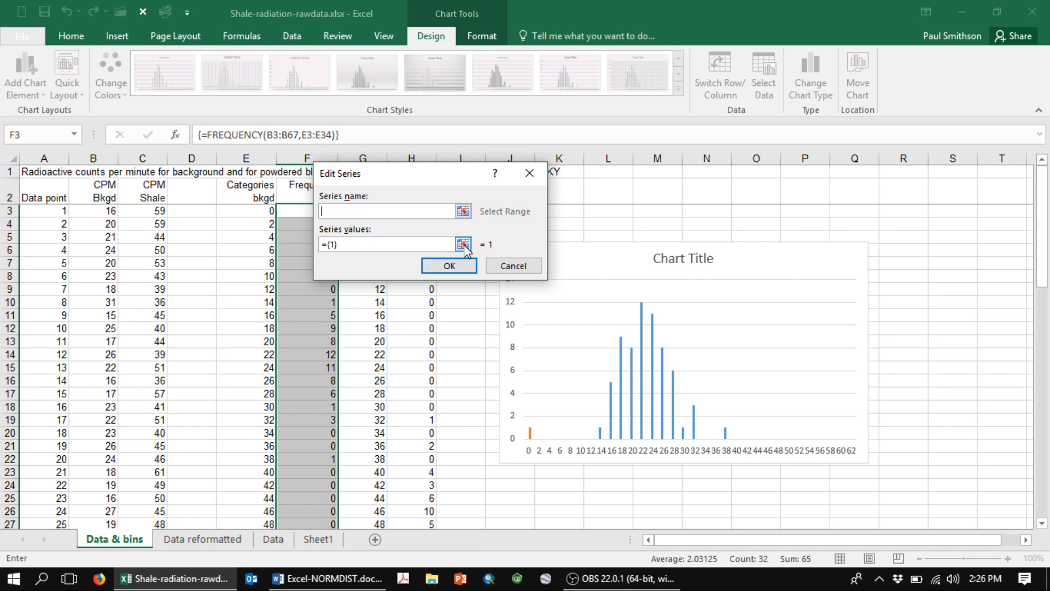
left_click(462, 244)
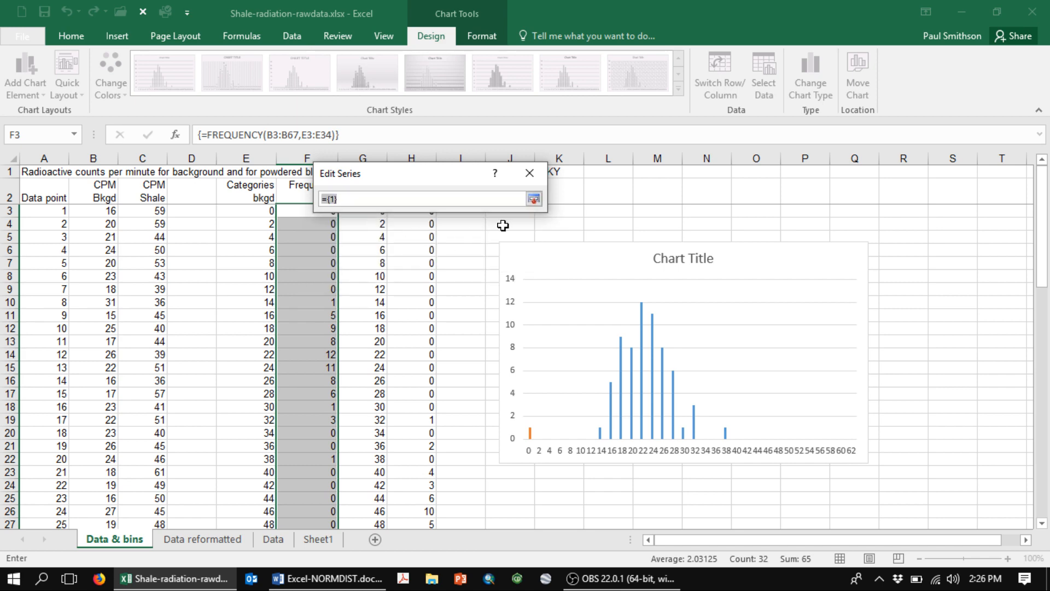
left_click(533, 200)
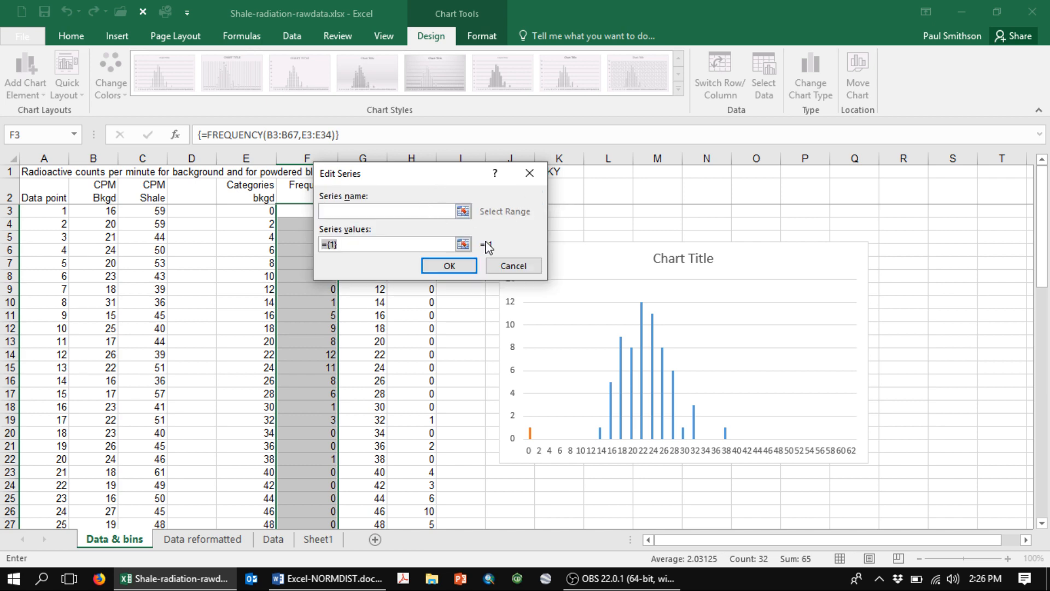
left_click(461, 244)
left_click_drag(392, 185, 698, 210)
left_click(418, 211)
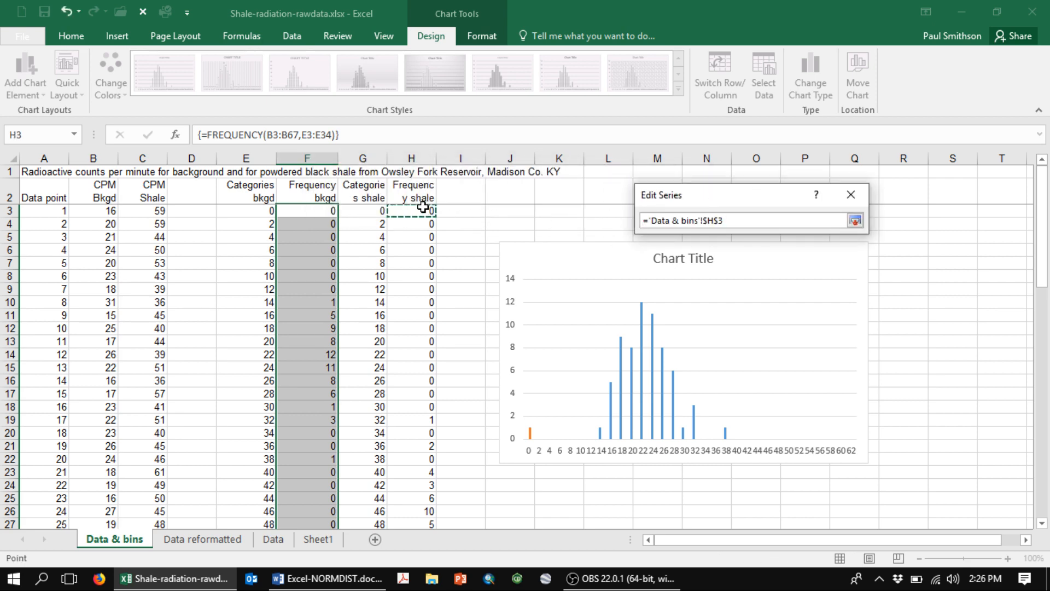
key("ctrl+shift+Down")
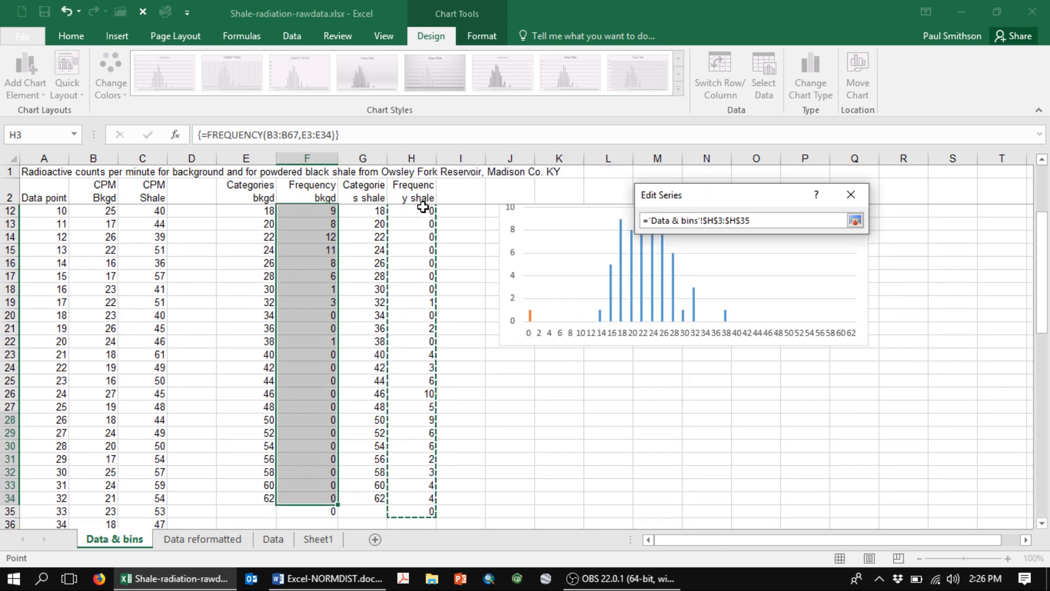
key("shift+Up")
left_click(855, 220)
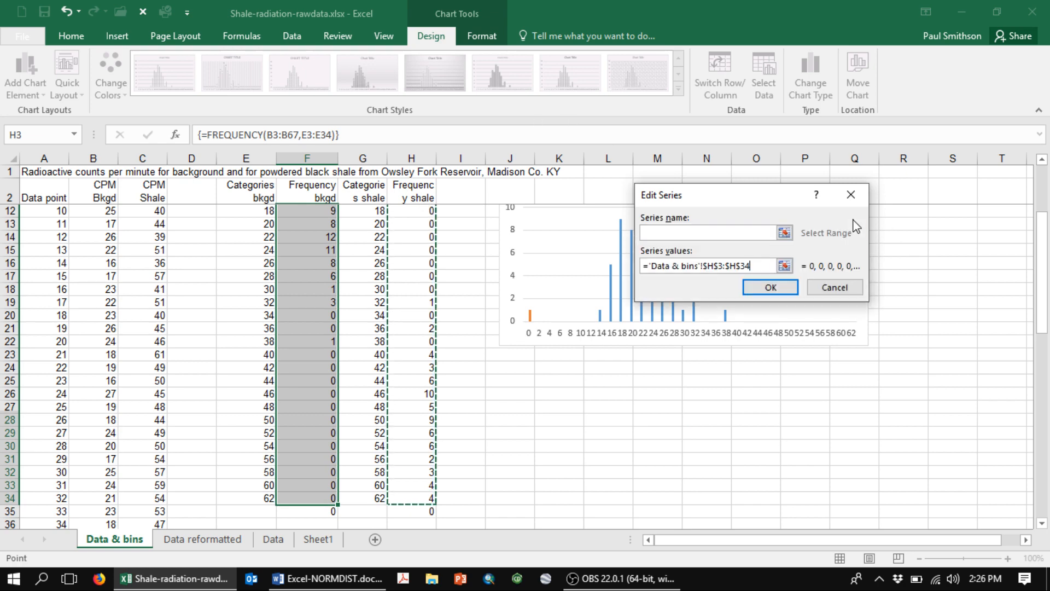
left_click(770, 287)
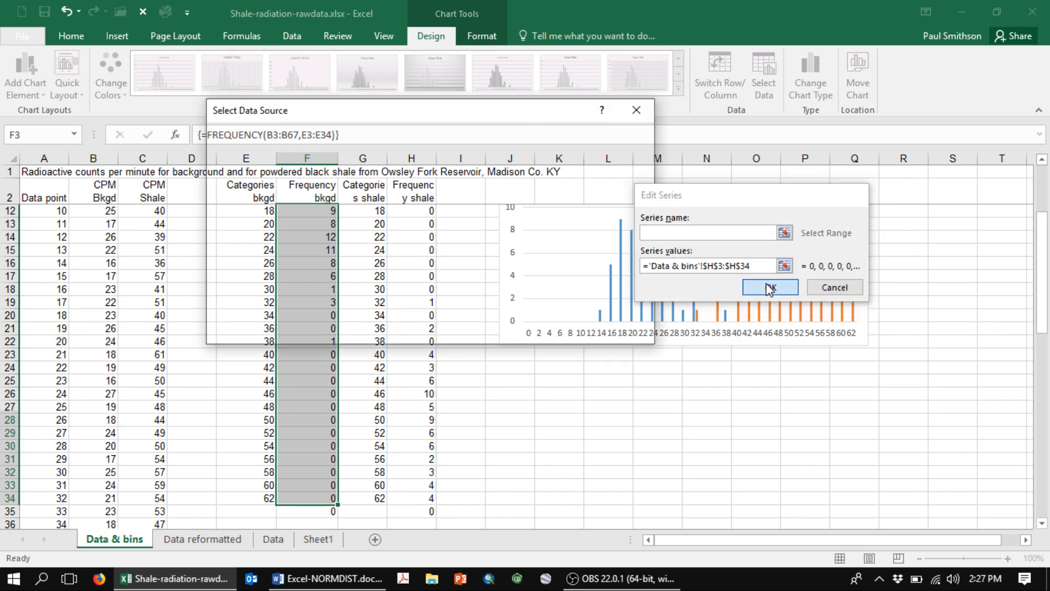
left_click(553, 330)
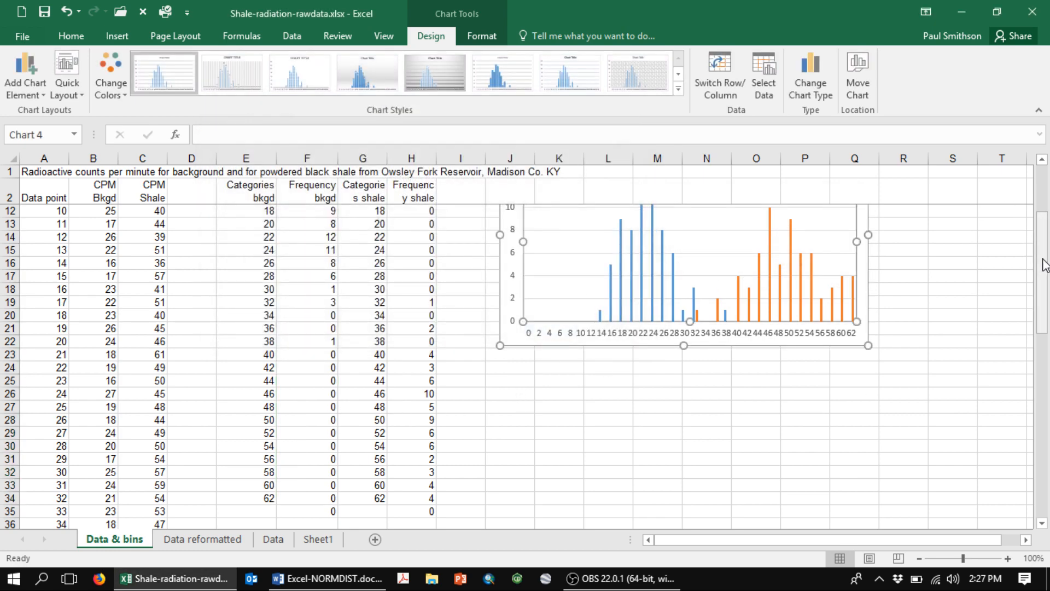
left_click_drag(1042, 263, 1041, 214)
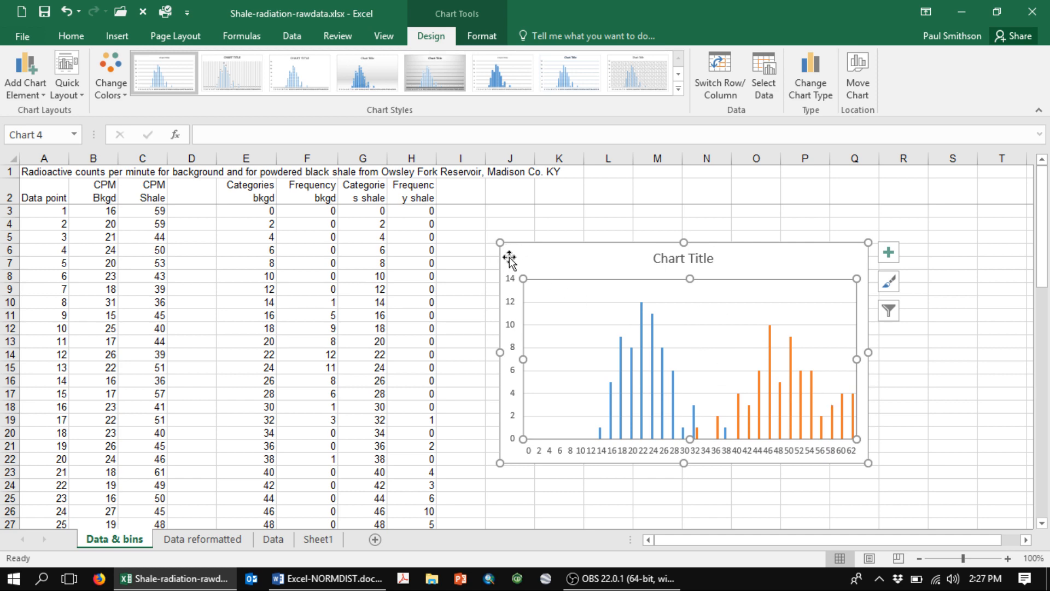
left_click_drag(509, 257, 487, 238)
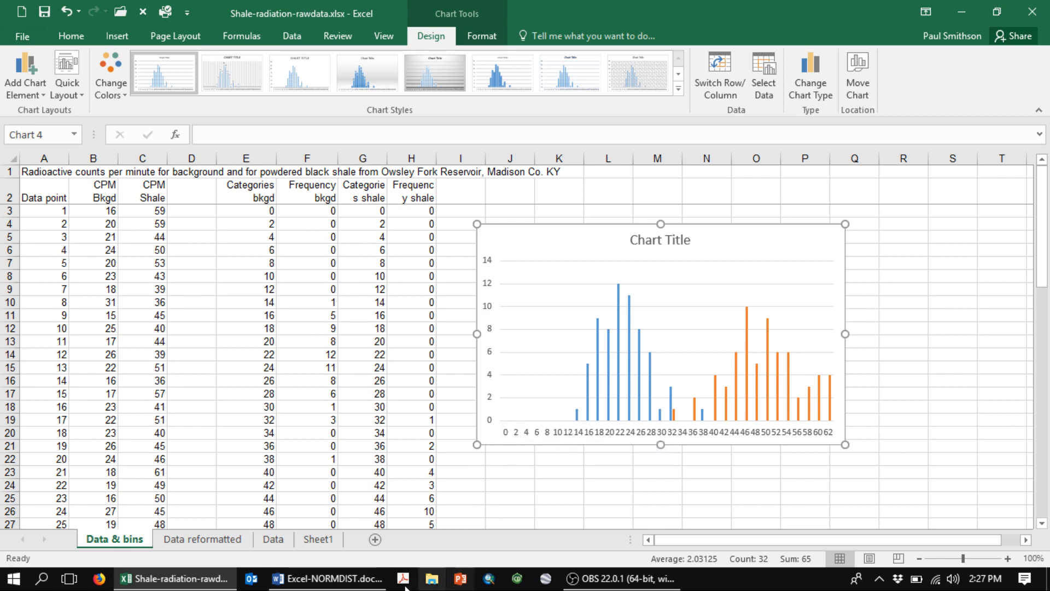
- Switch to the Excel-NORMDIST.docx document in Word, examine the finished chart in Figure 1, and return to the Excel workbook
left_click(312, 578)
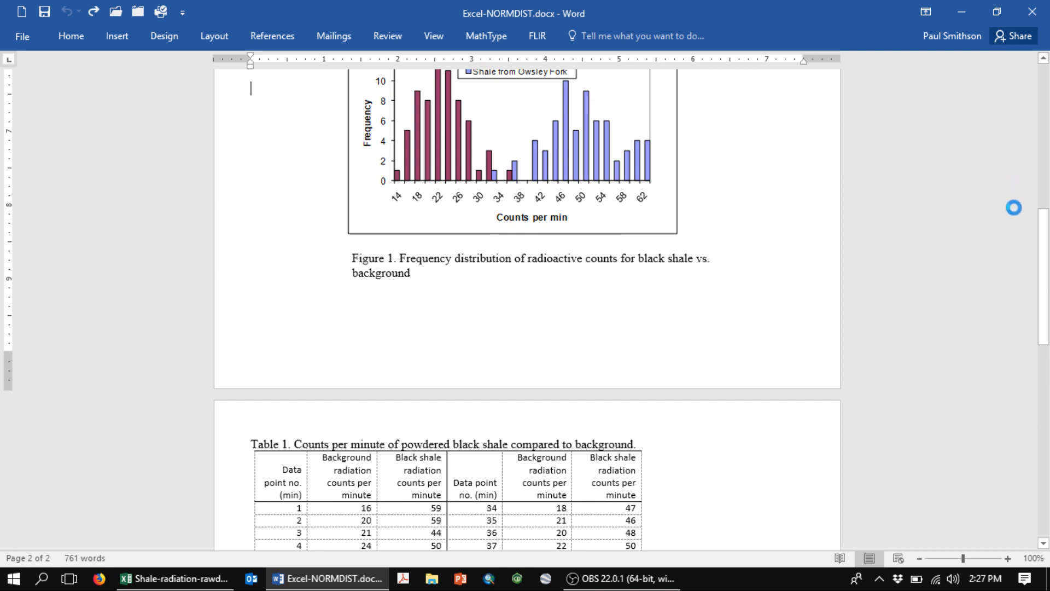
left_click_drag(1042, 248, 1047, 191)
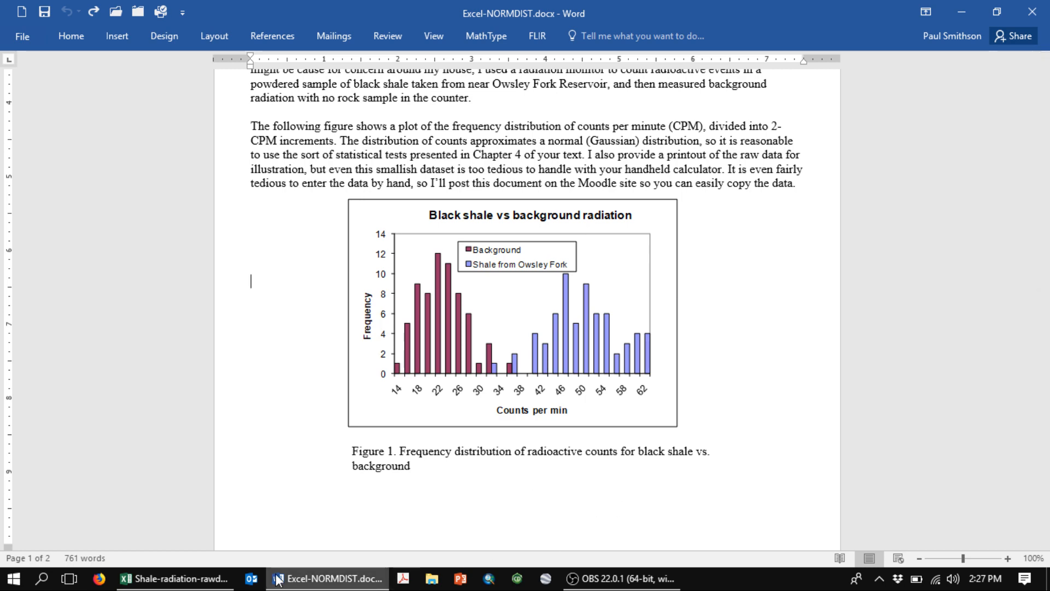
left_click(164, 578)
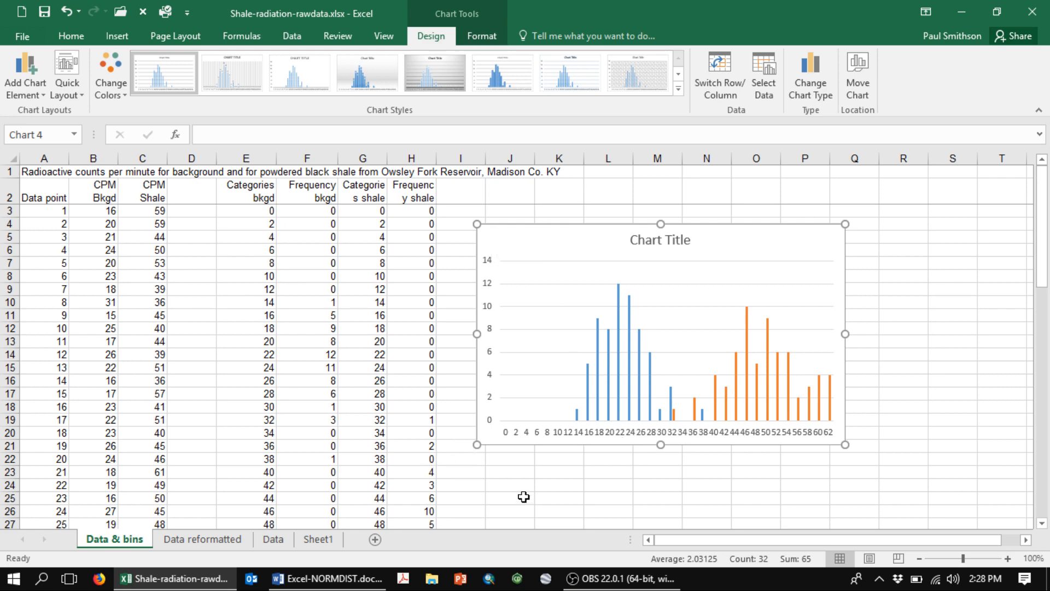
left_click(588, 580)
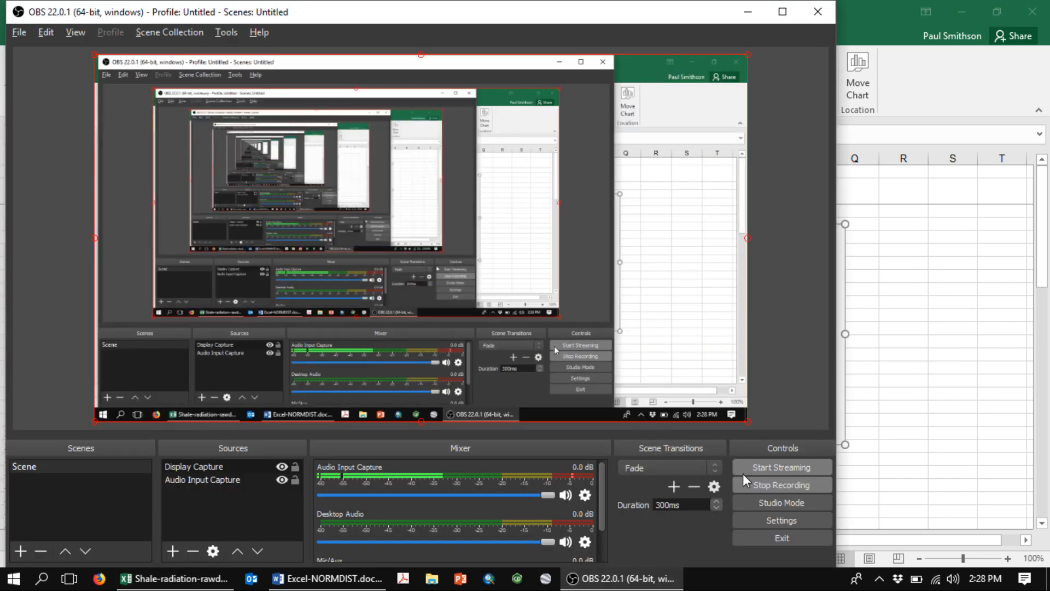